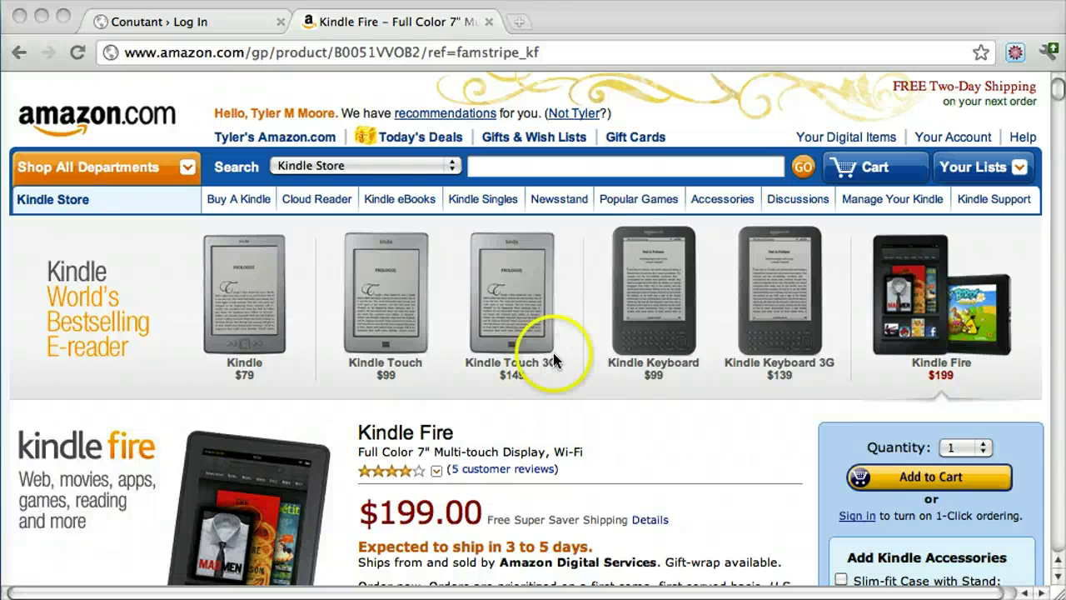
Scroll up and down through the Amazon Kindle Fire product page to review it
scroll(583, 250, down, 3)
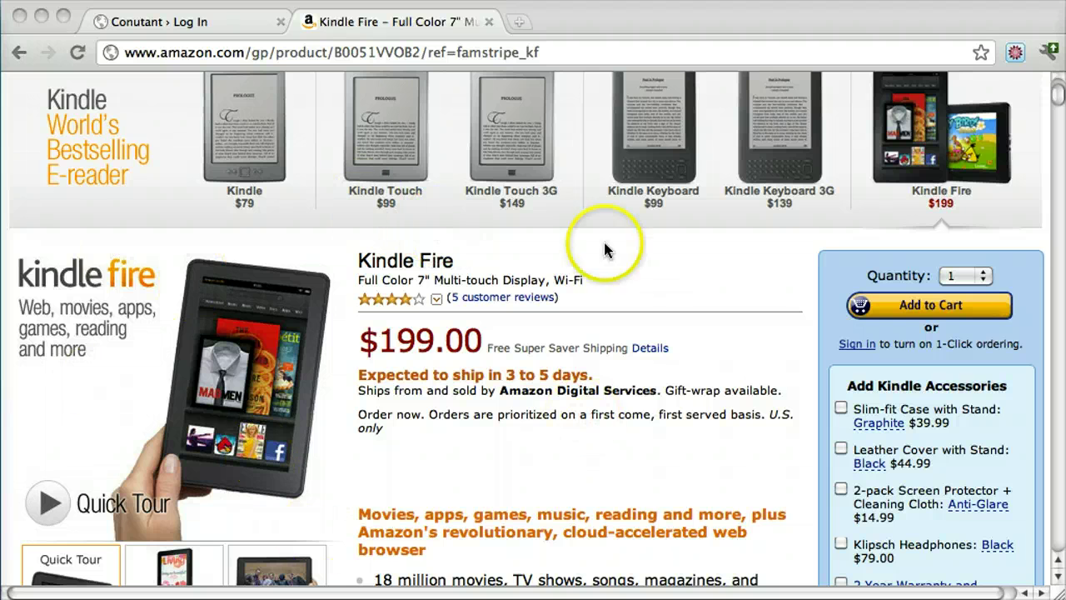
scroll(299, 337, up, 3)
scroll(311, 350, down, 2)
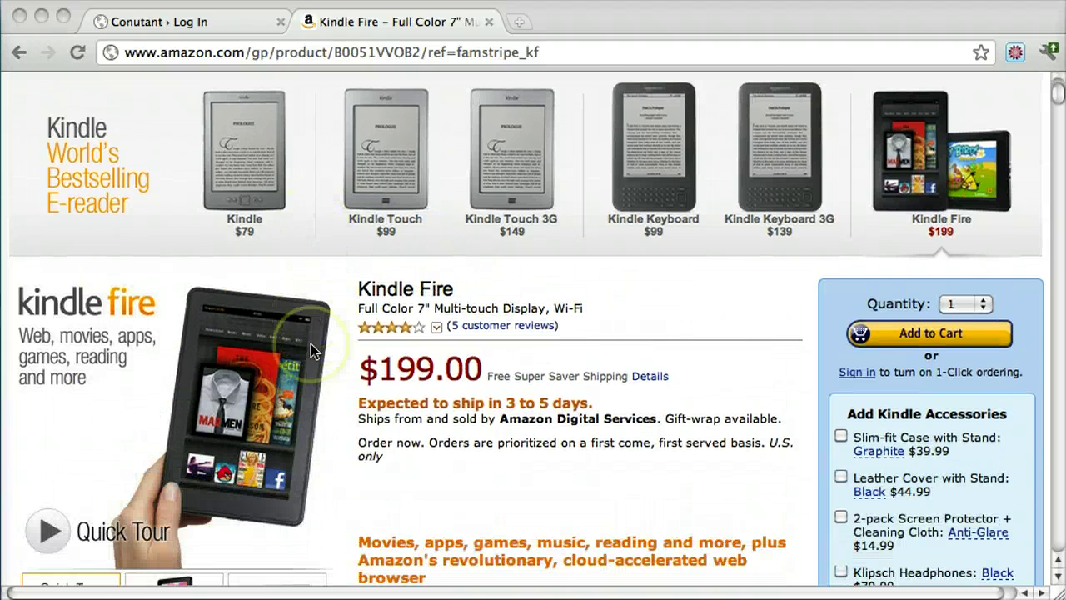
scroll(1007, 283, down, 2)
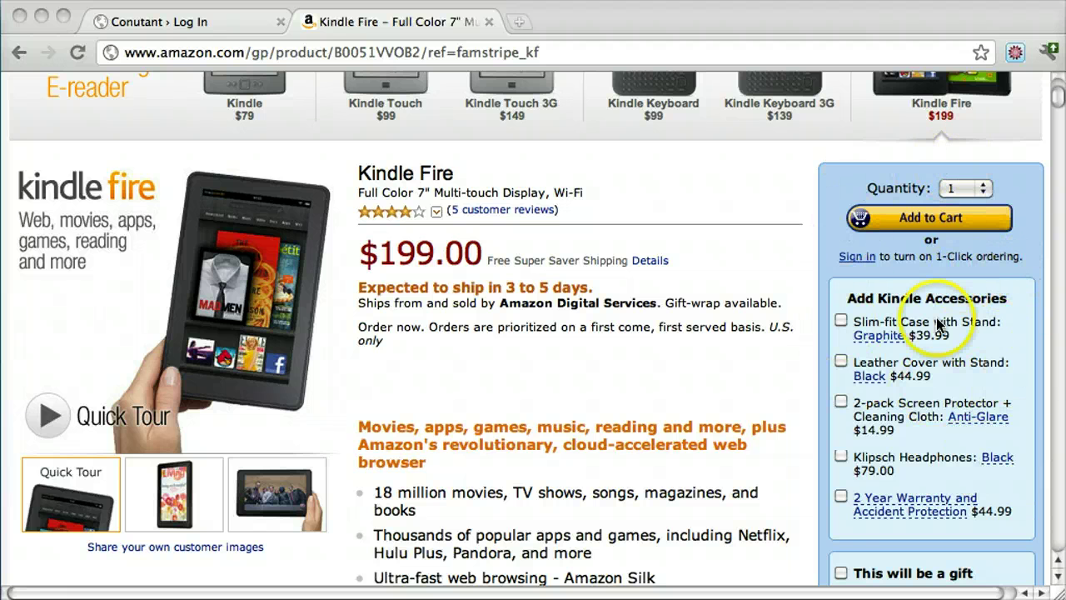
scroll(938, 323, up, 2)
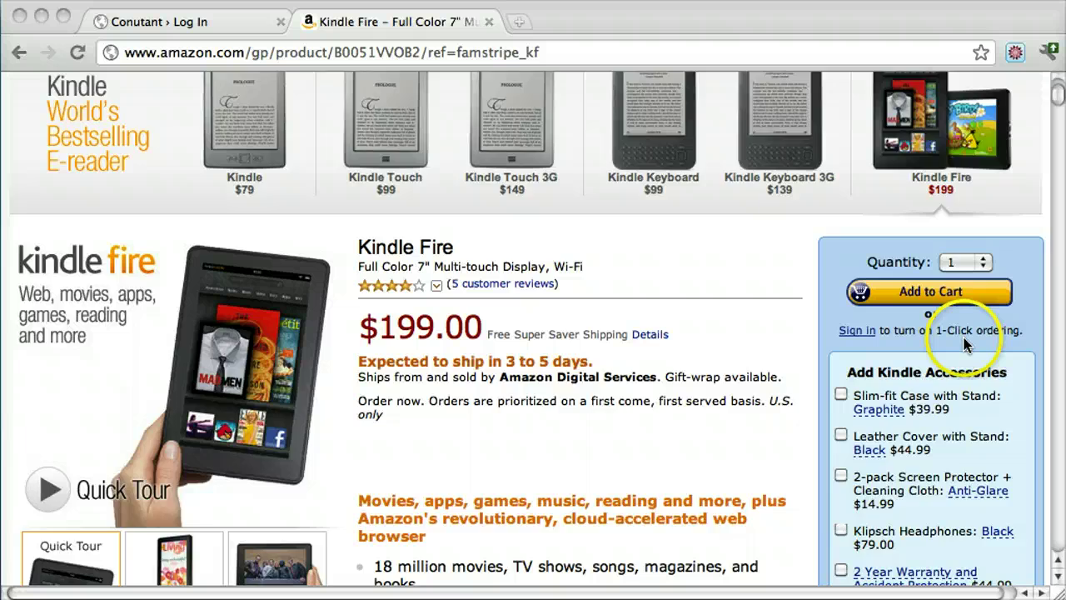
scroll(999, 333, down, 3)
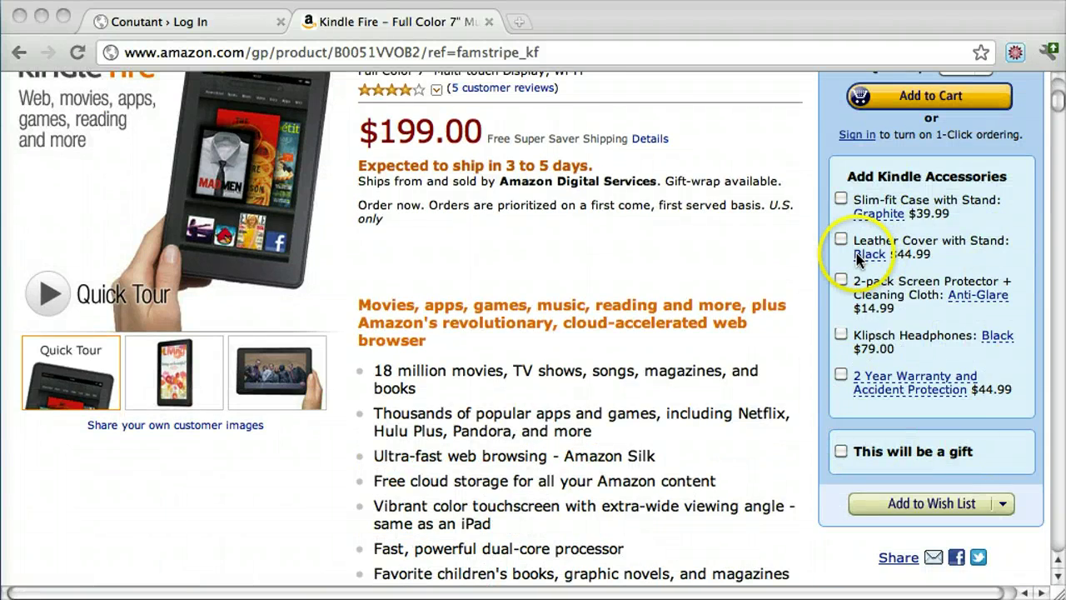
scroll(849, 250, up, 6)
Back on the Conutant tab, strip the login path from the address and load the homepage
click(135, 23)
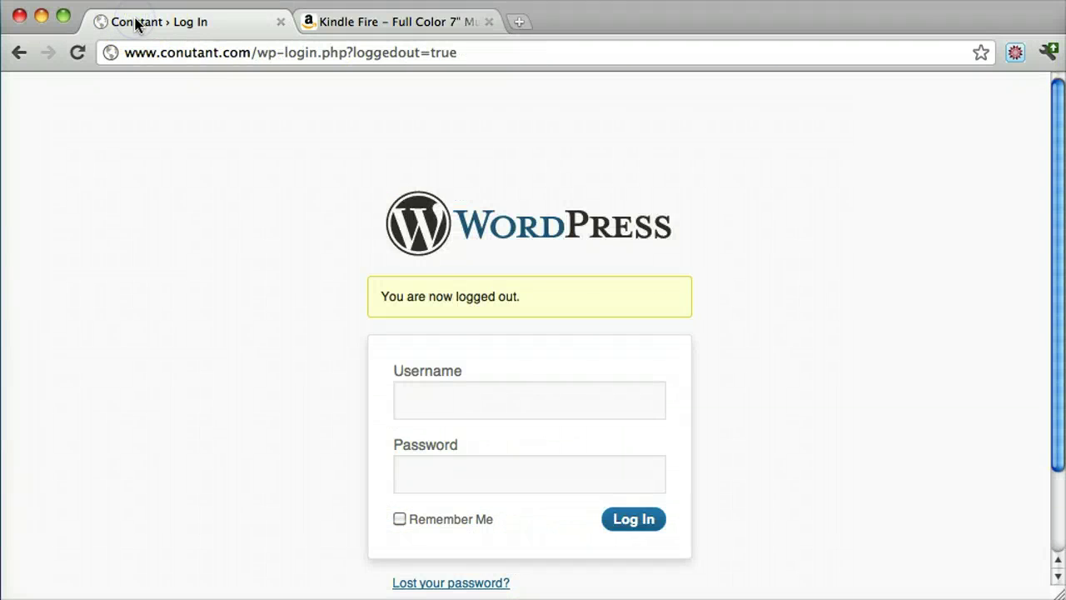
drag(258, 52, 635, 61)
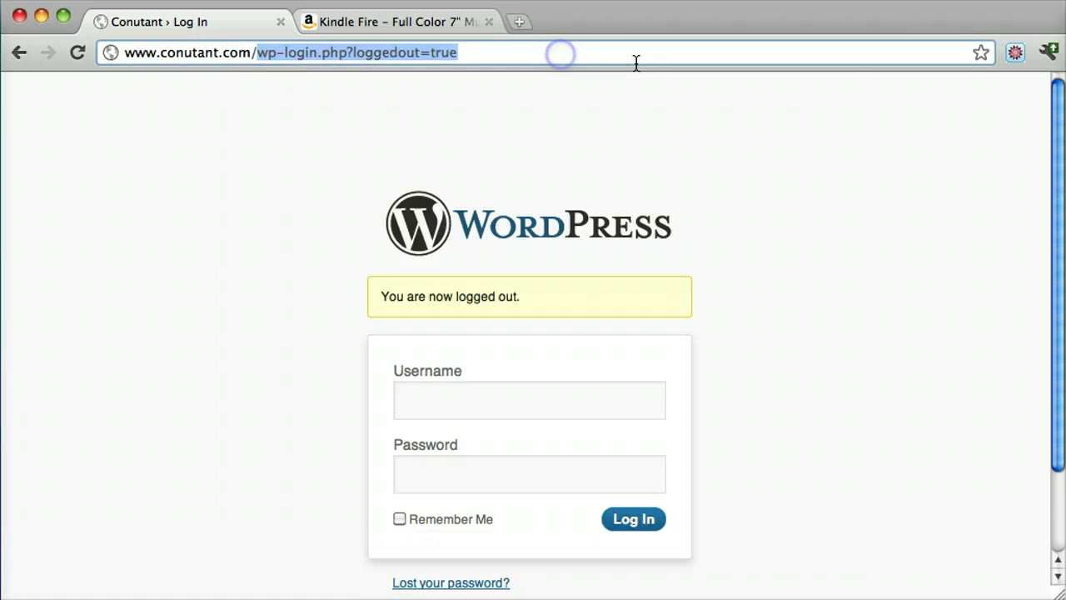
key(BackSpace)
key(Return)
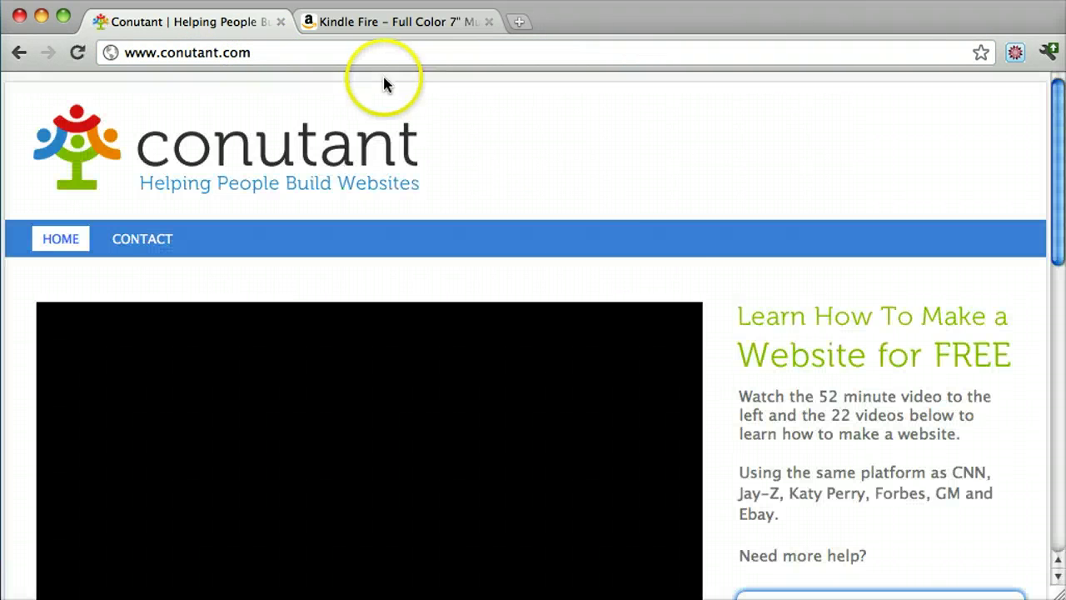
scroll(688, 224, down, 5)
scroll(688, 225, up, 5)
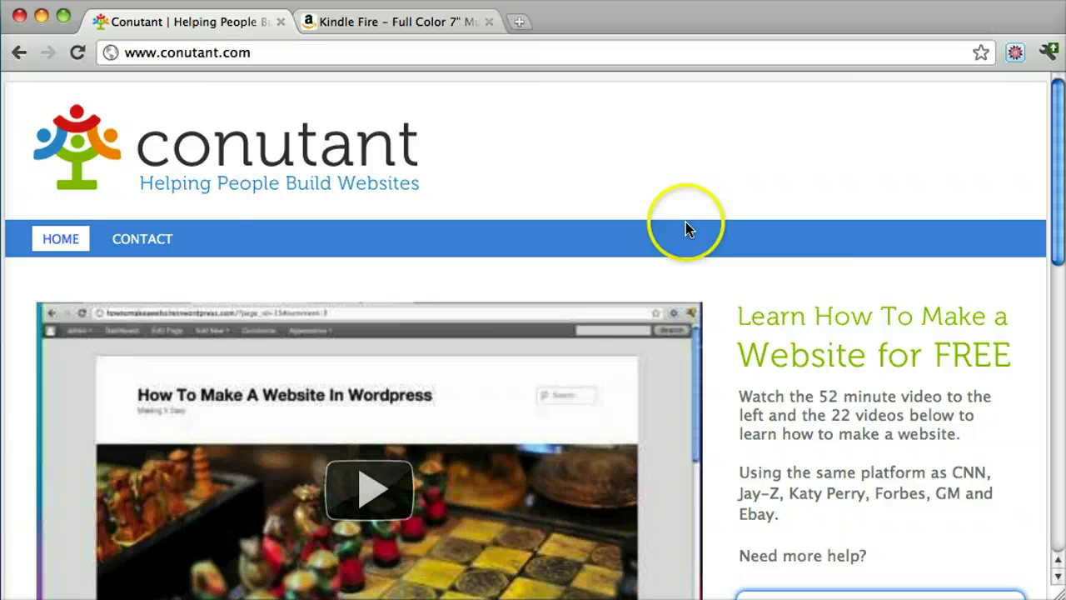
click(302, 56)
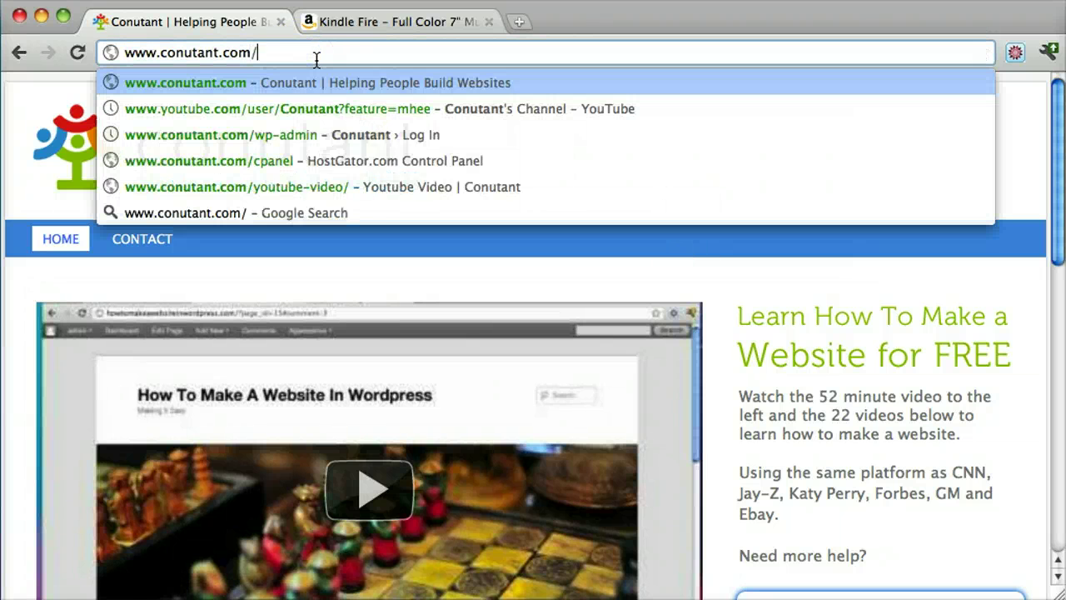
key(Return)
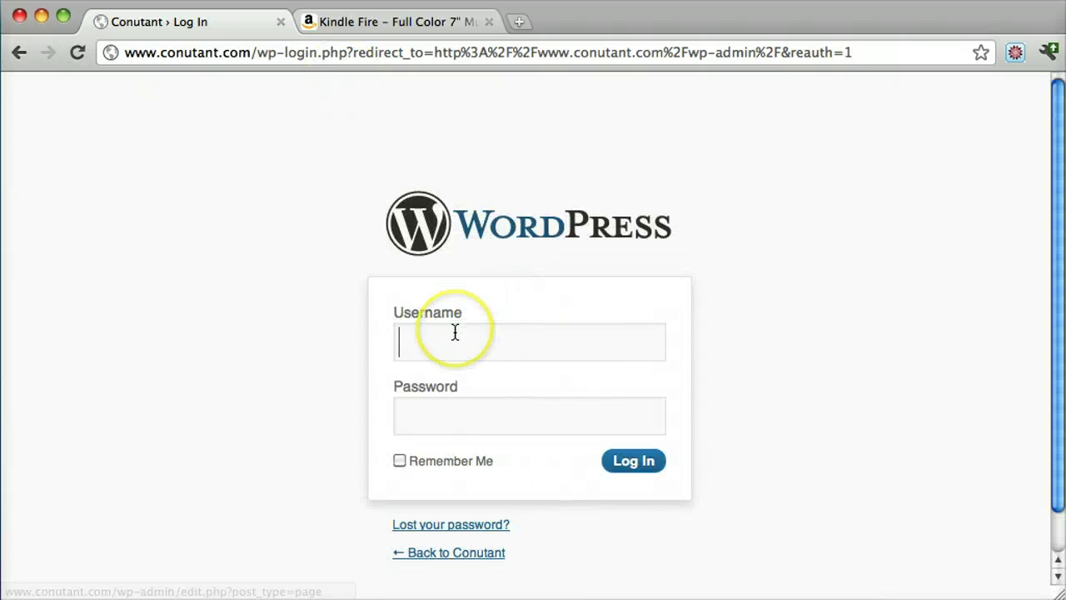
key(Tab)
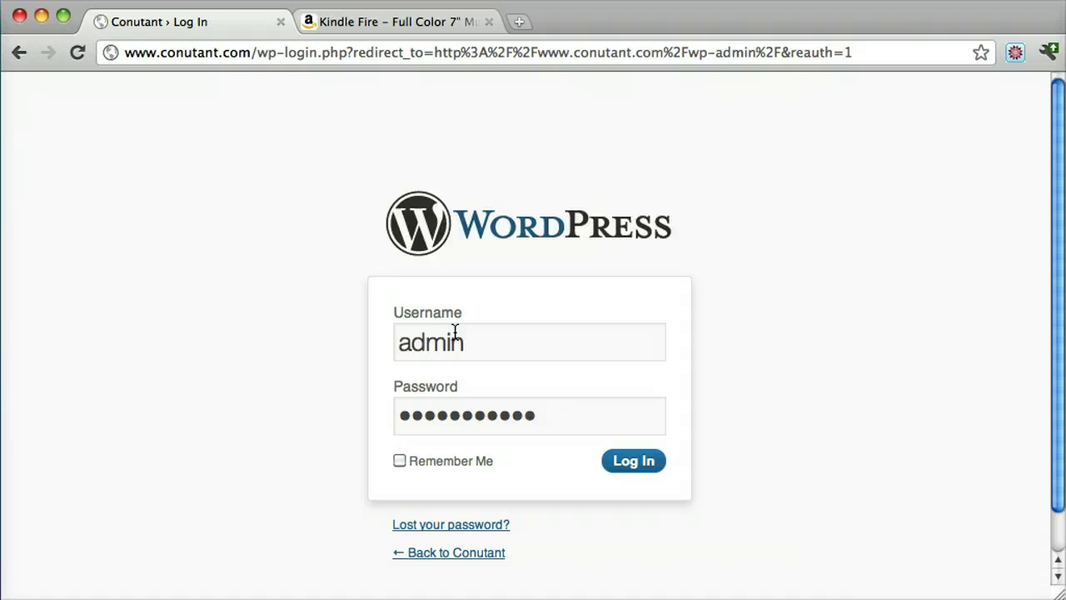
key(Return)
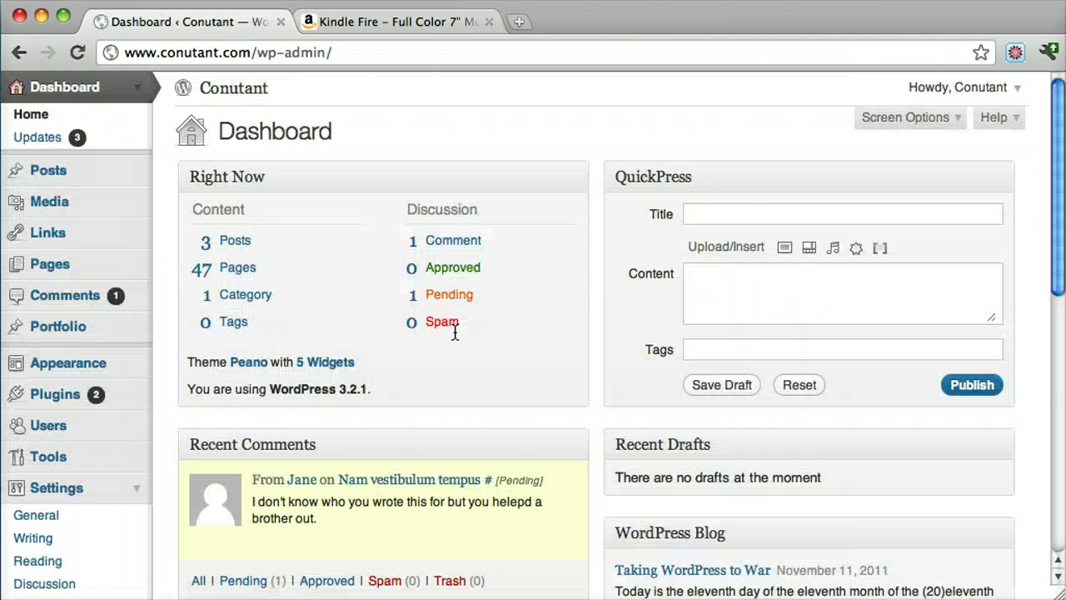
mouse_move(49, 264)
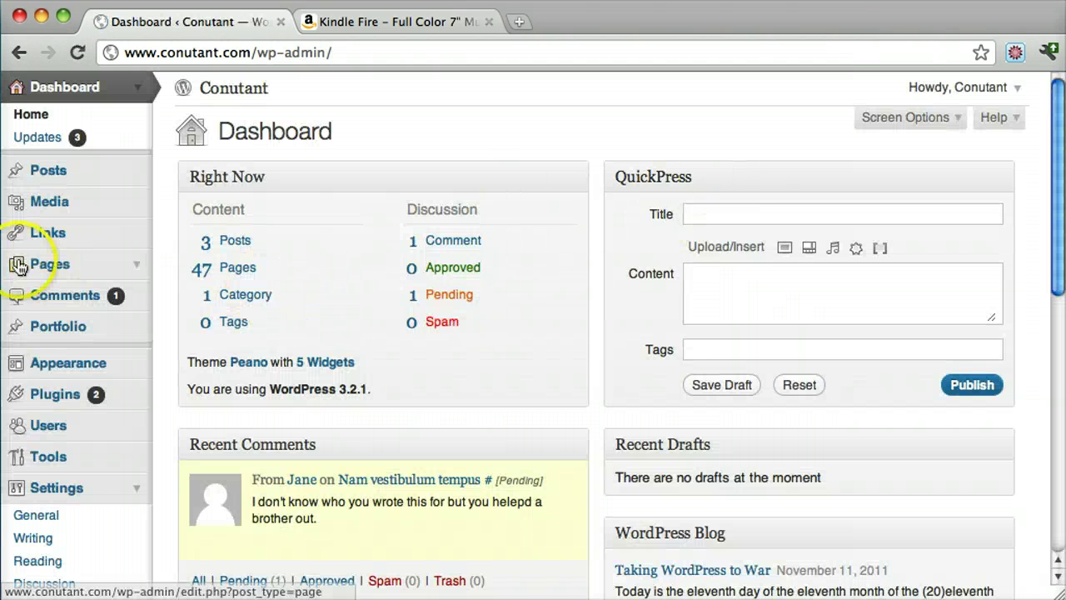
Create a new page titled 'Sidebar Page'
click(65, 271)
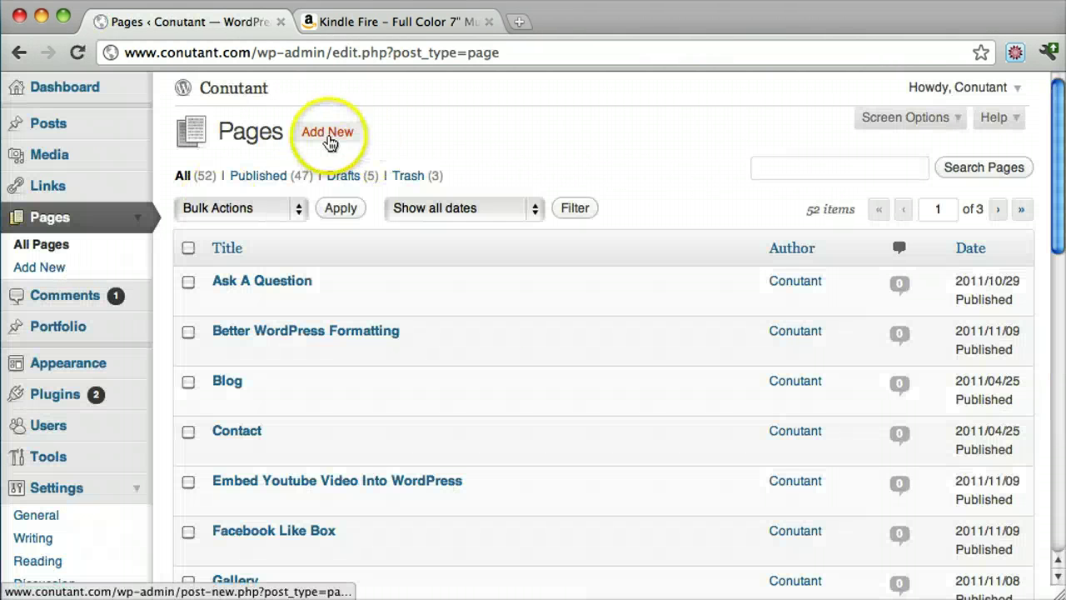
click(328, 139)
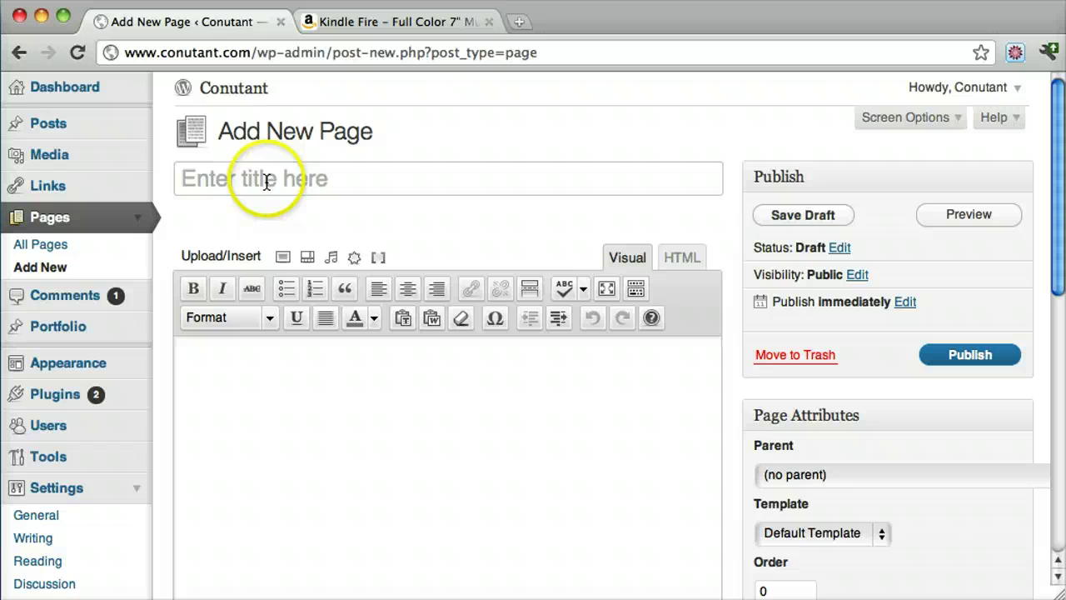
text(Sidebar Page)
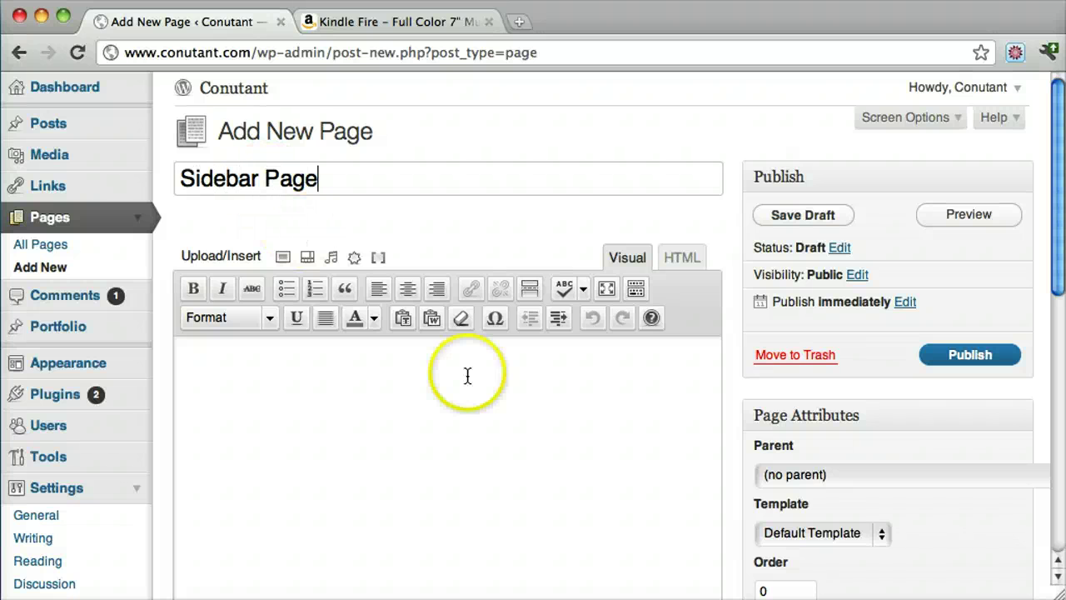
Enter the body text 'This is a page with a sidebar.'
click(454, 396)
text(This is)
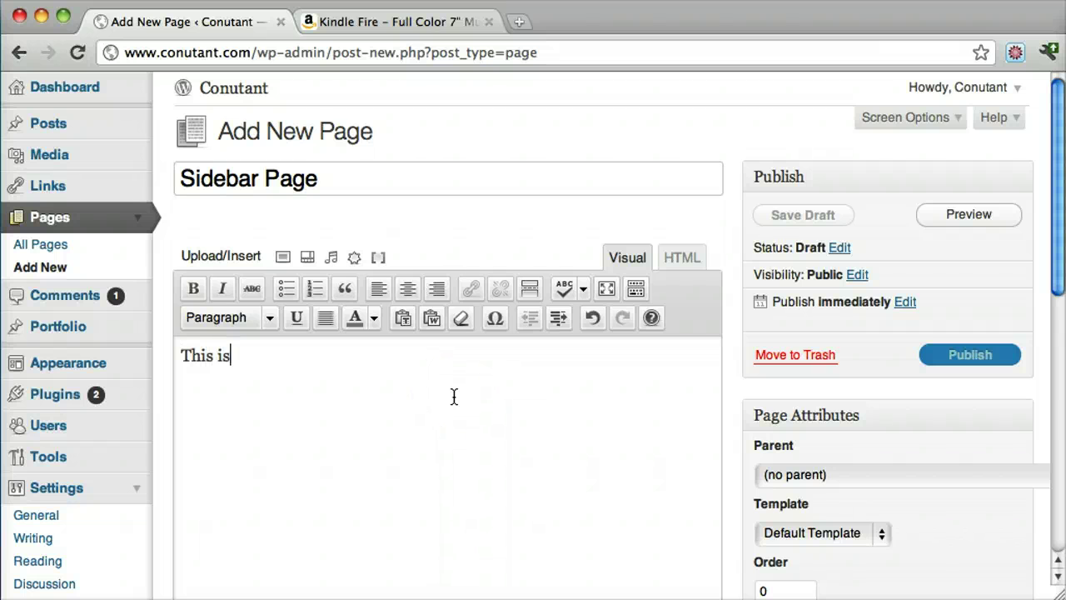
text(a page with a sidebar.)
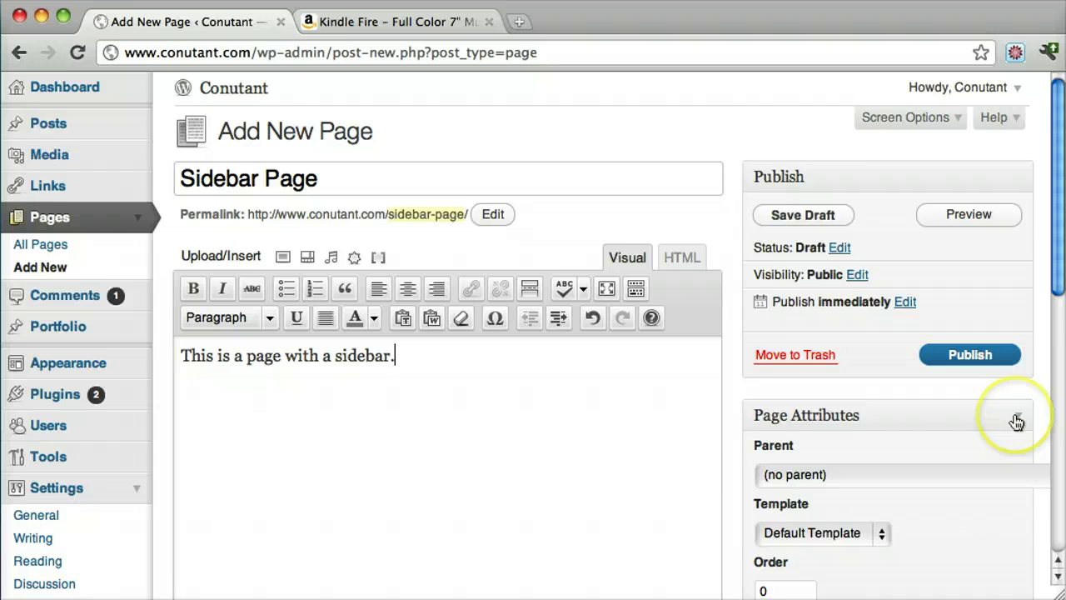
scroll(1011, 423, down, 3)
scroll(1016, 423, up, 3)
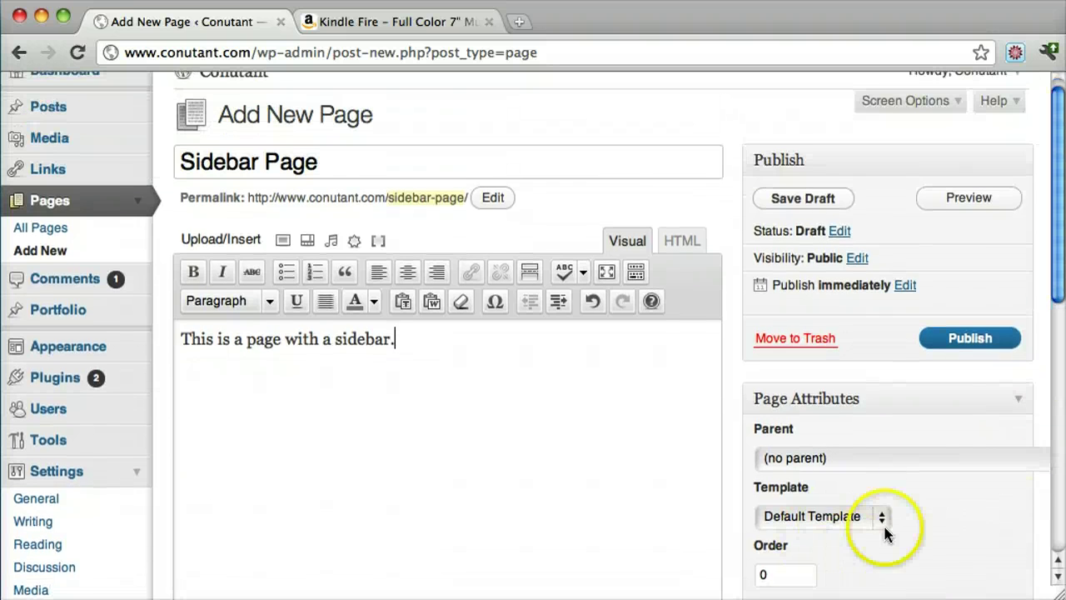
scroll(885, 530, up, 1)
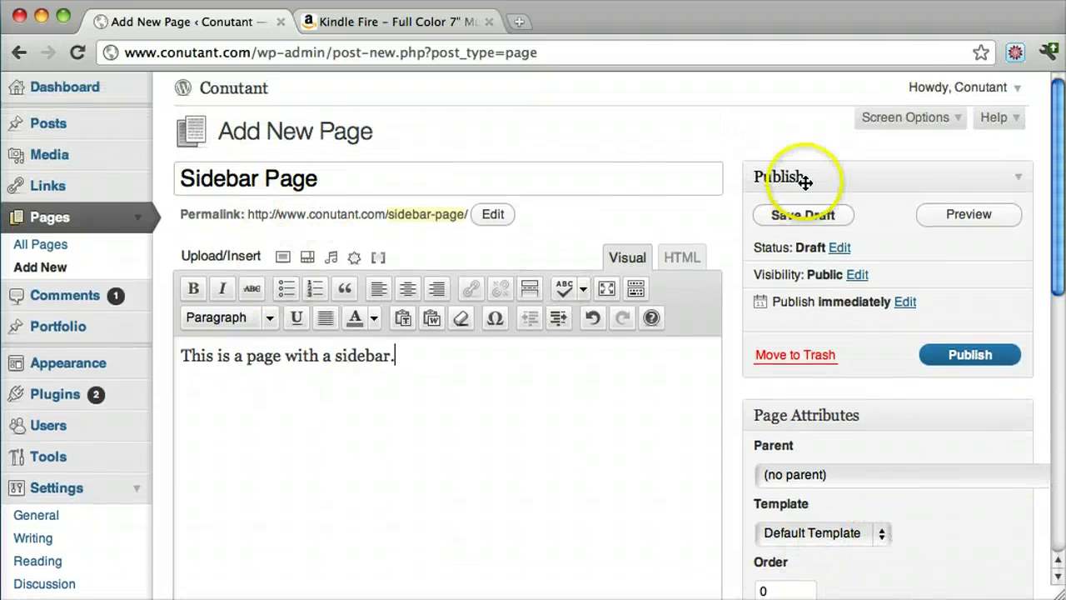
scroll(880, 266, down, 3)
scroll(791, 341, up, 3)
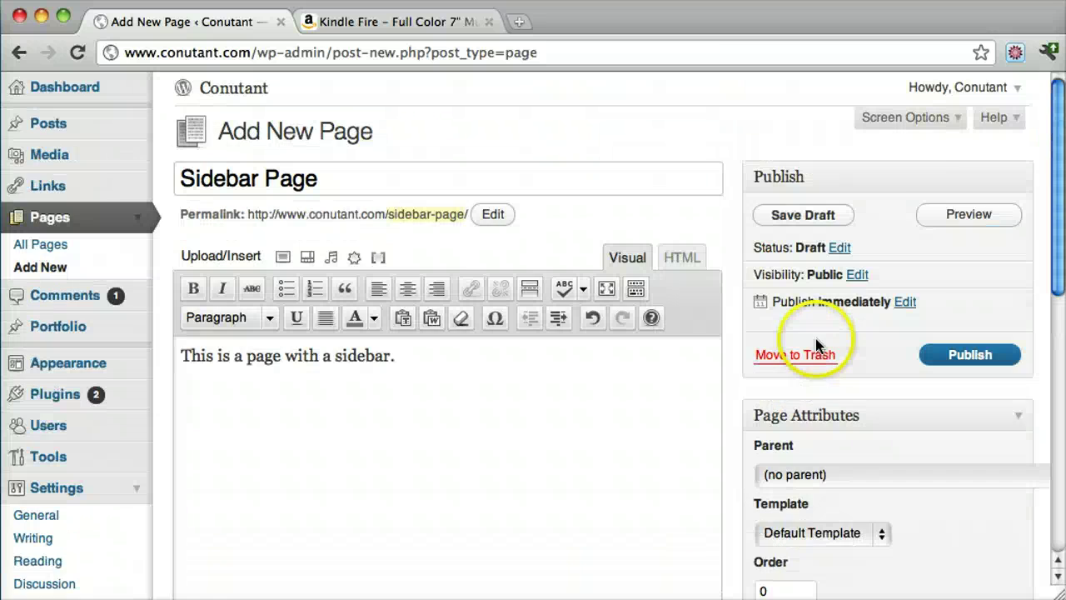
click(949, 214)
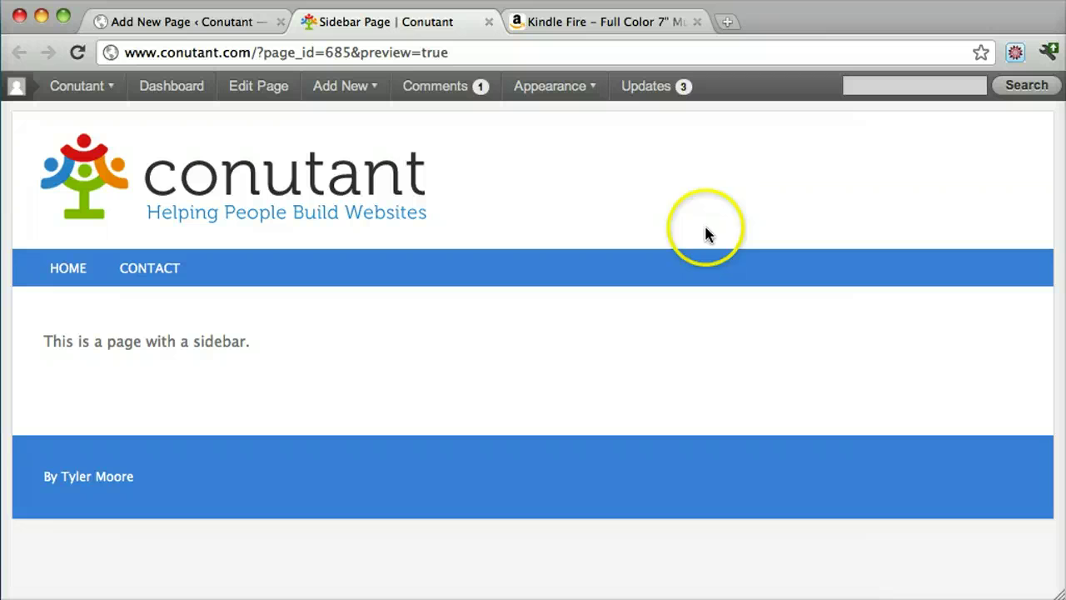
drag(43, 340, 282, 340)
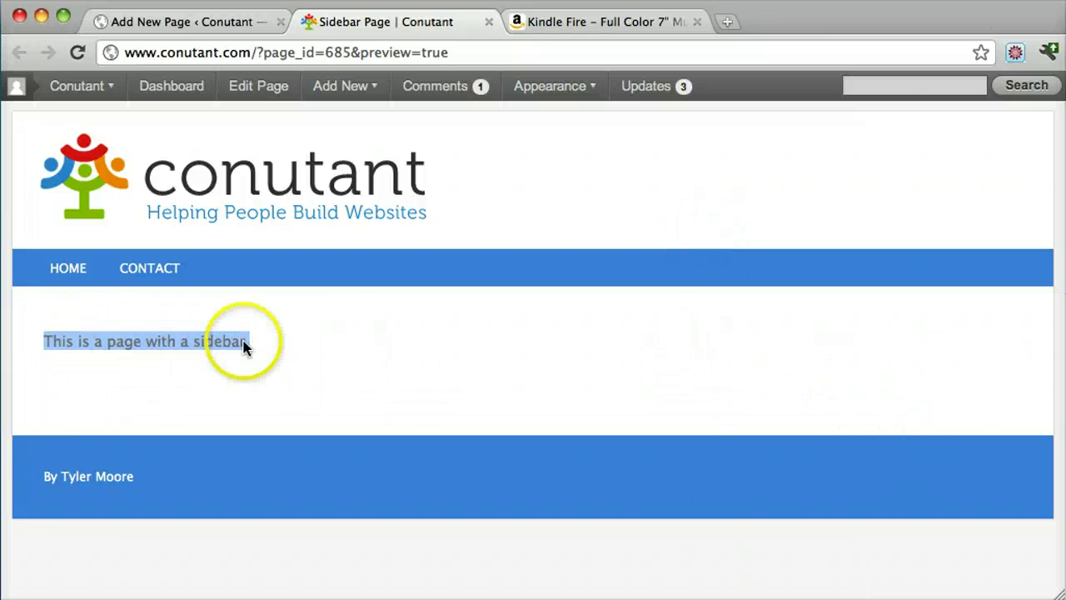
click(141, 342)
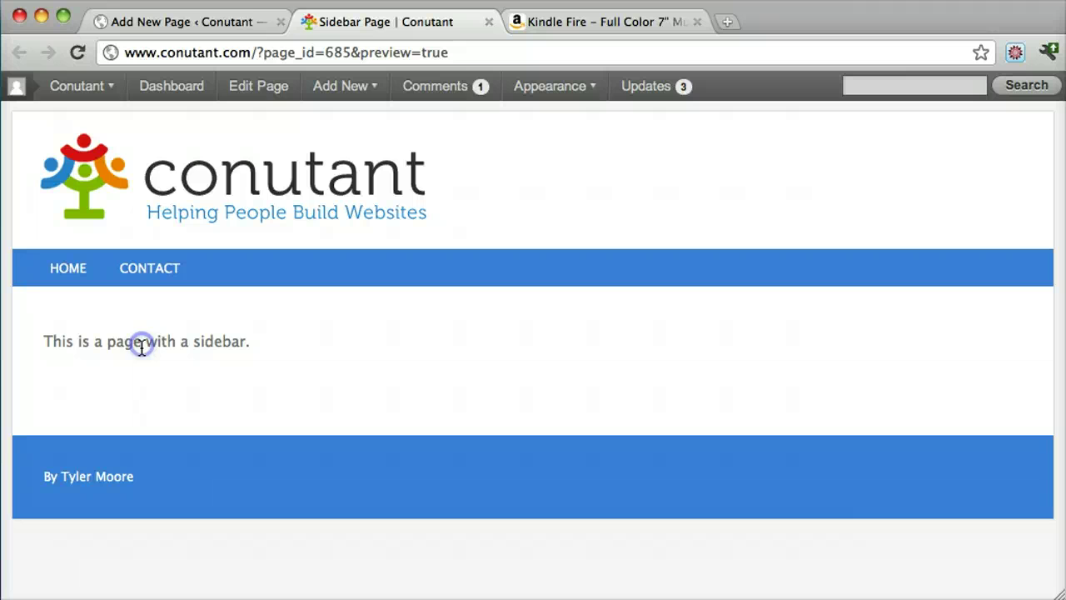
Set Page Attributes > Template to 'Page with Sidebar' and refresh the draft's preview
click(223, 22)
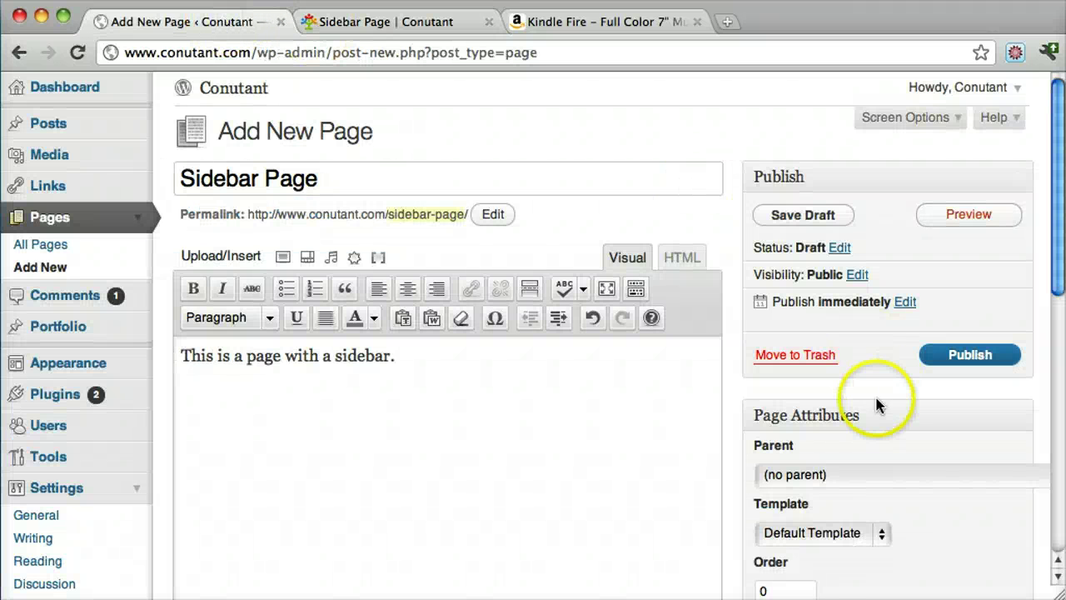
scroll(941, 492, down, 1)
scroll(940, 486, down, 2)
scroll(940, 486, up, 2)
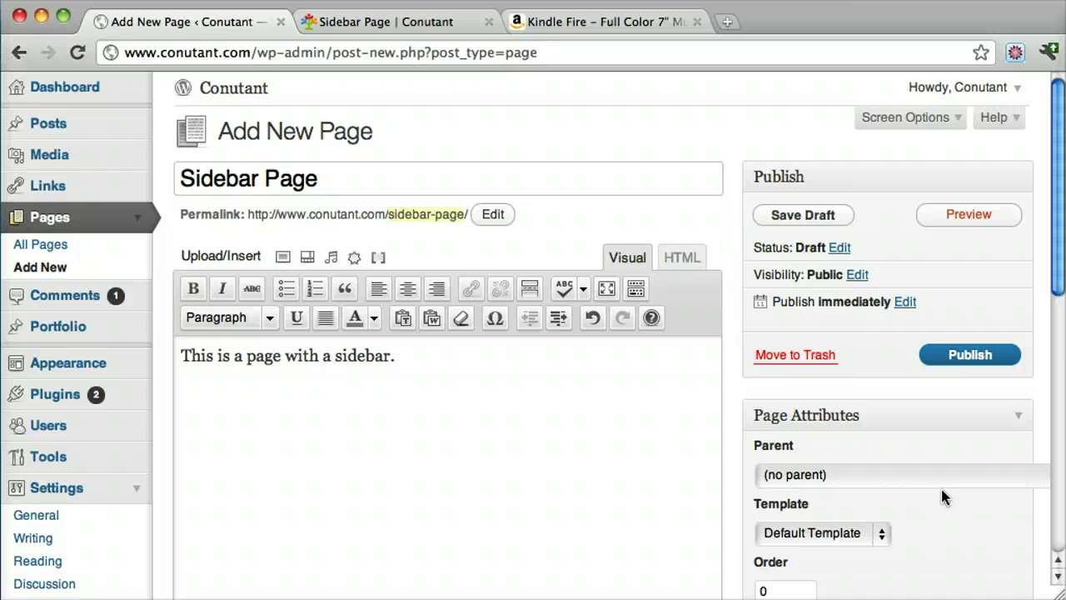
scroll(824, 292, down, 5)
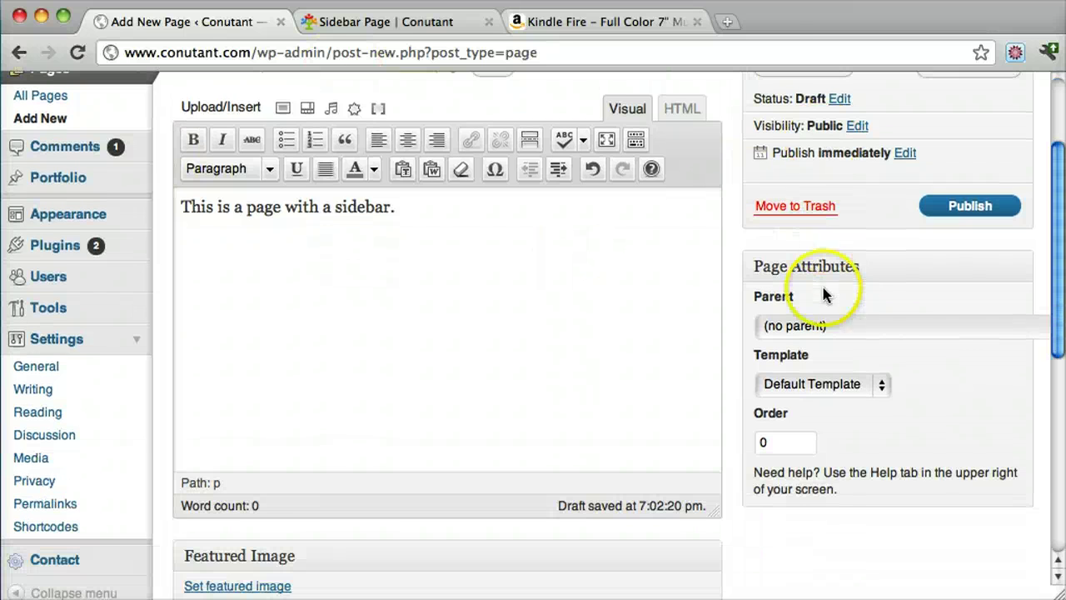
click(881, 388)
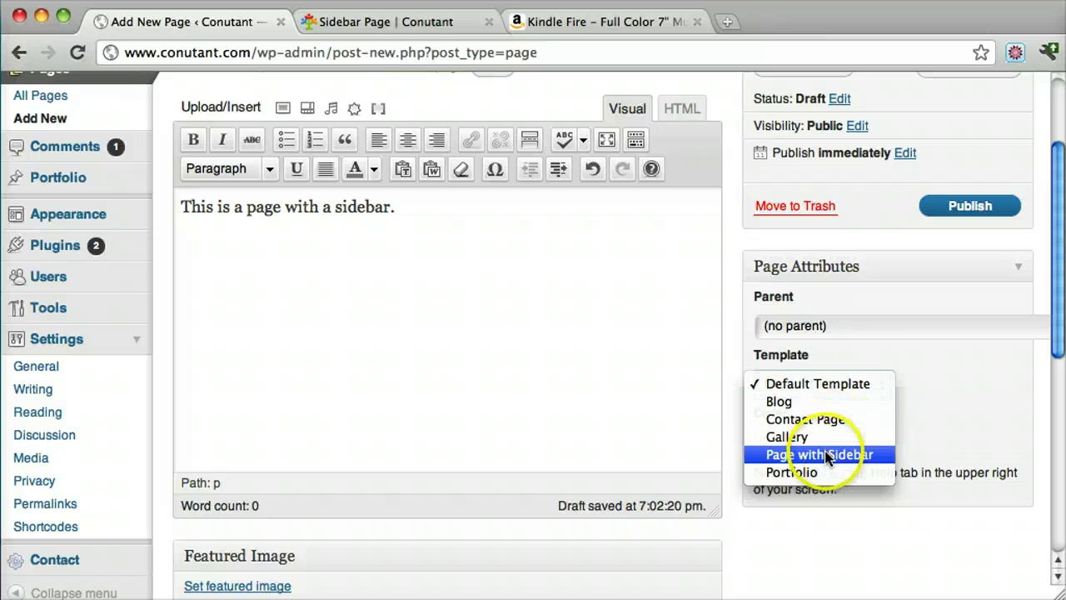
click(907, 347)
scroll(907, 347, up, 2)
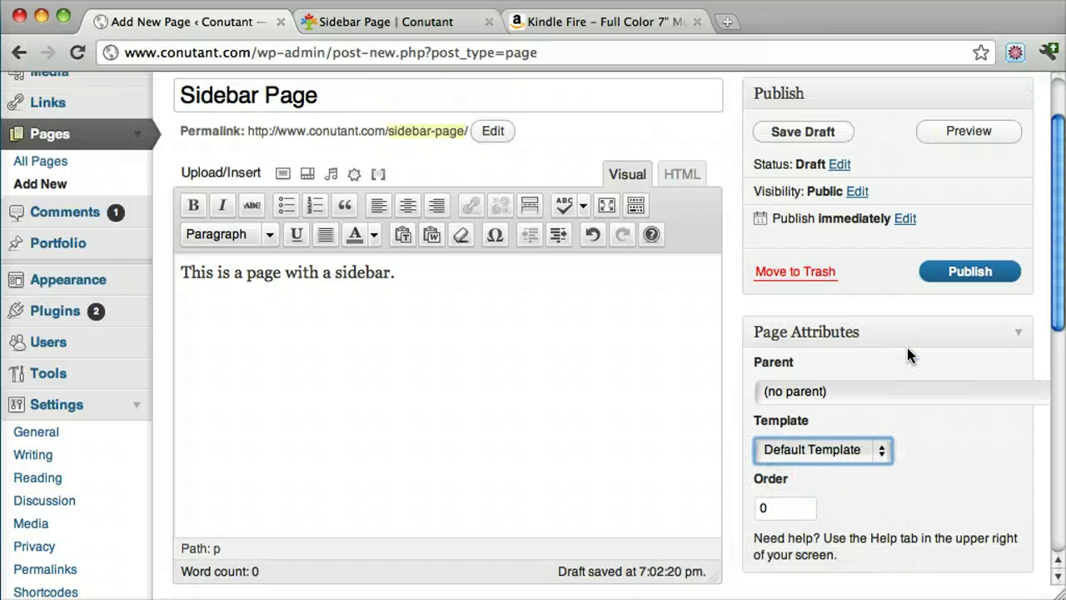
click(878, 449)
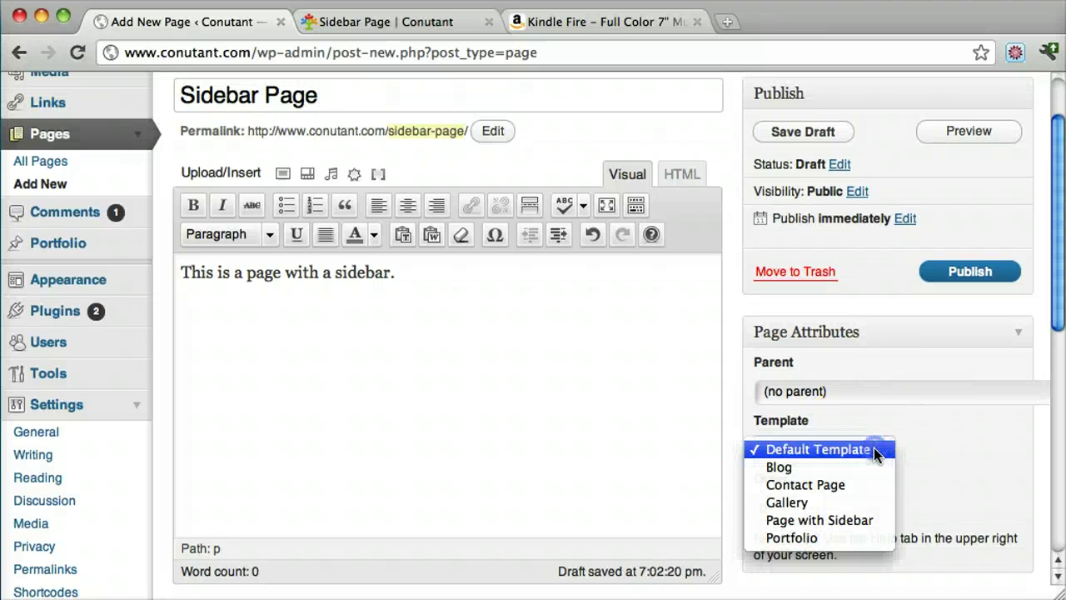
click(829, 521)
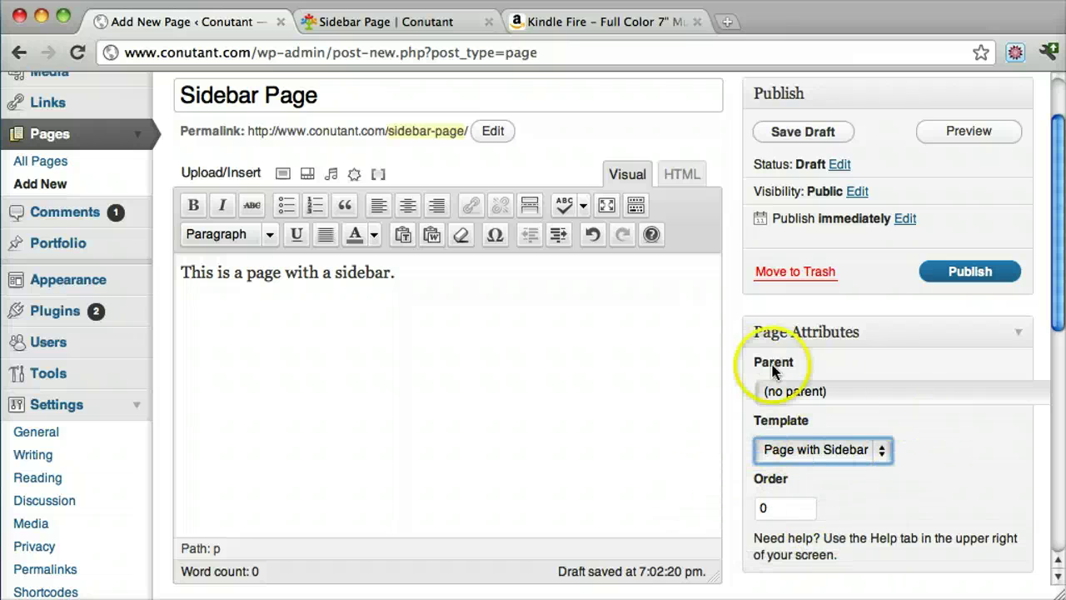
scroll(766, 358, up, 2)
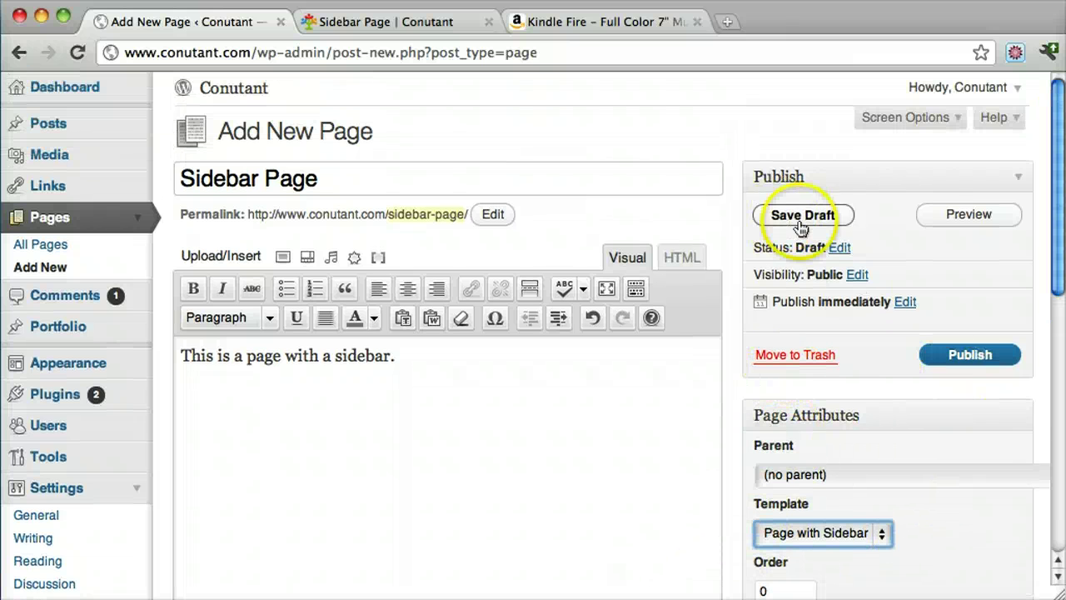
click(963, 215)
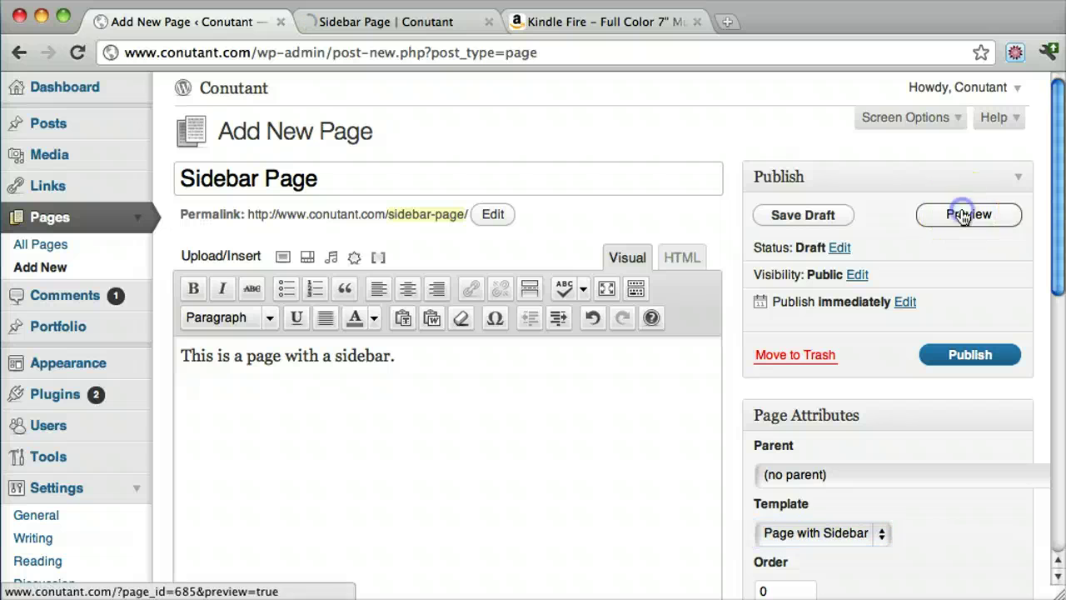
Scroll the Sidebar Page preview to check the Follow Us, Twitter, Facebook and image widgets
click(406, 27)
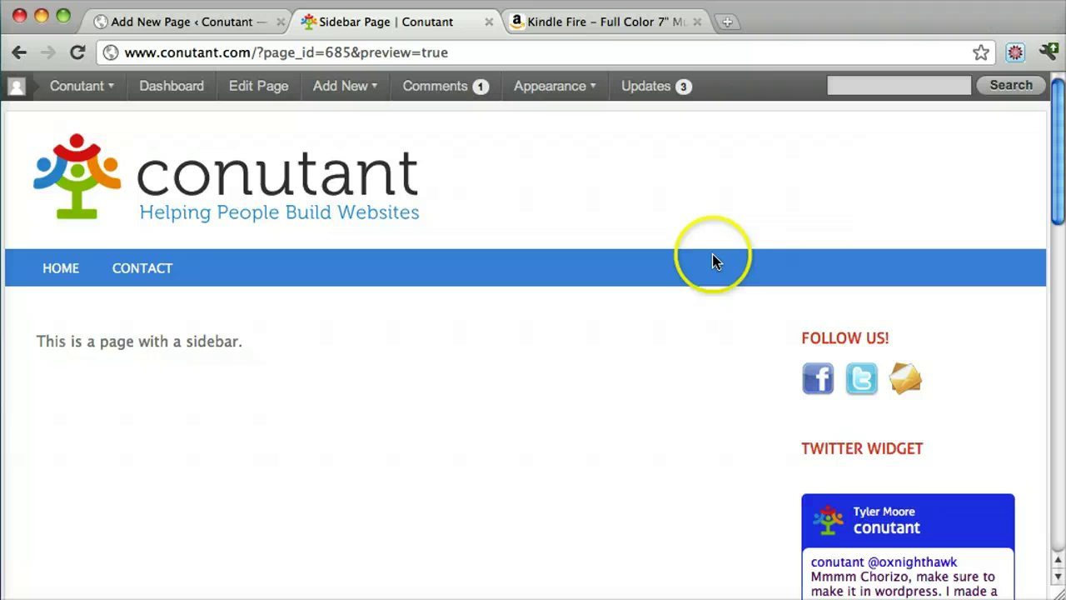
scroll(712, 254, down, 1)
scroll(844, 305, down, 3)
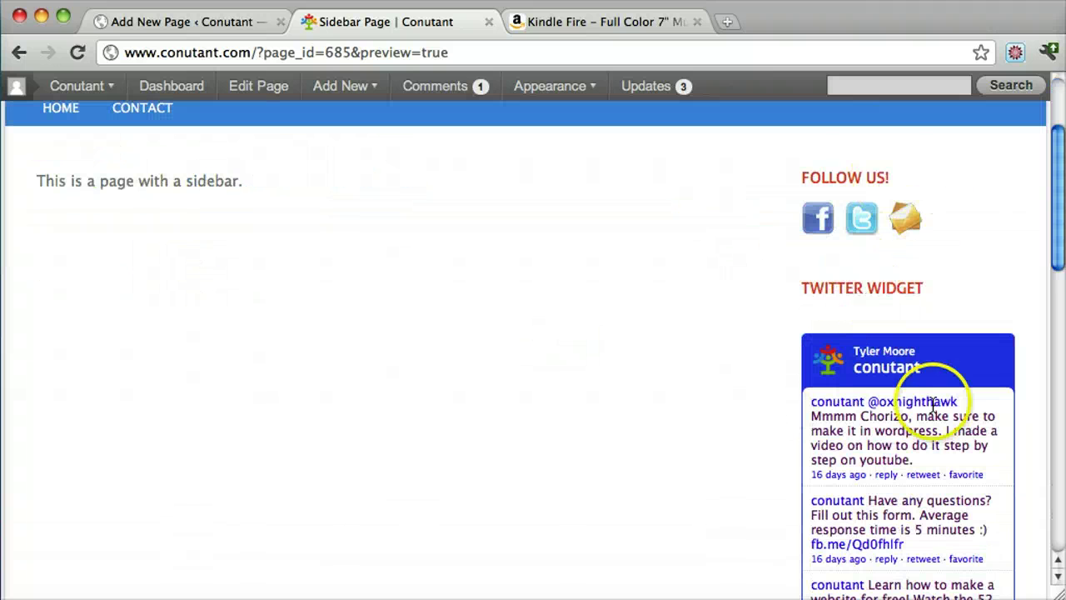
scroll(925, 261, up, 1)
scroll(920, 257, up, 1)
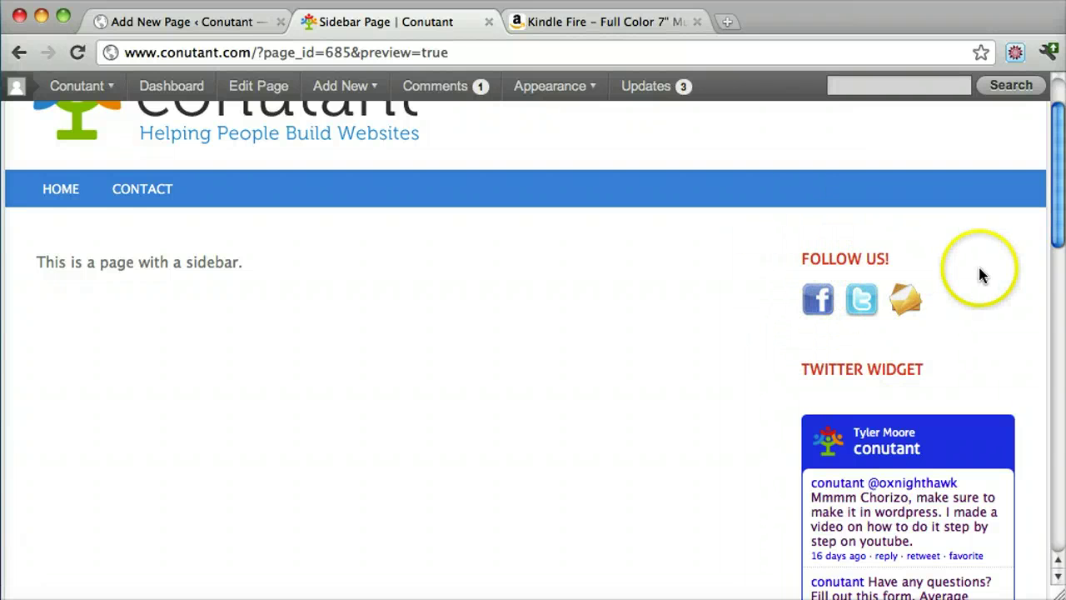
scroll(995, 354, down, 3)
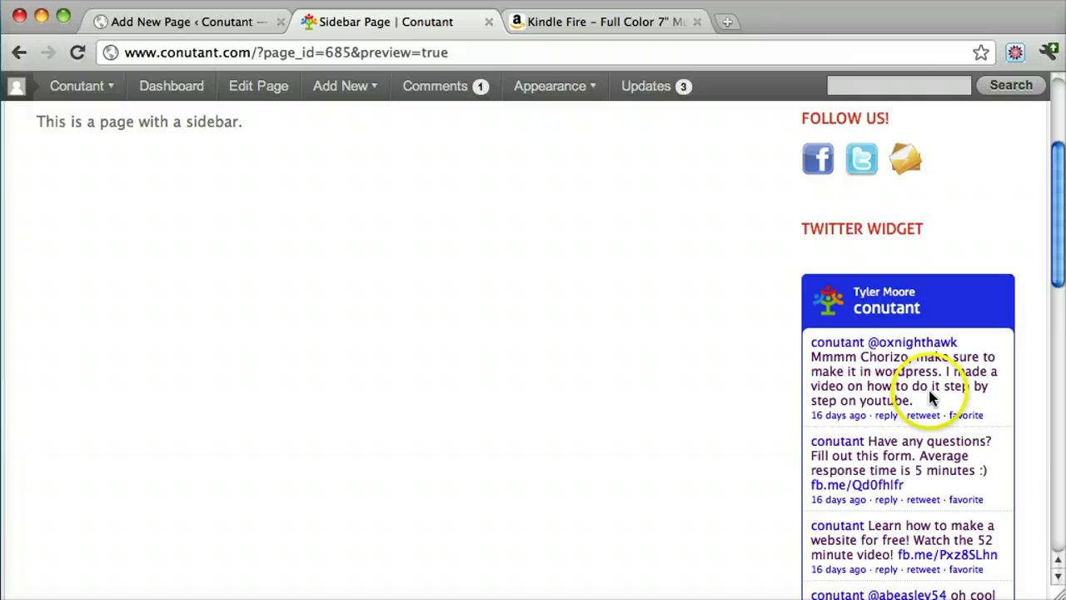
scroll(930, 396, down, 5)
scroll(929, 390, down, 1)
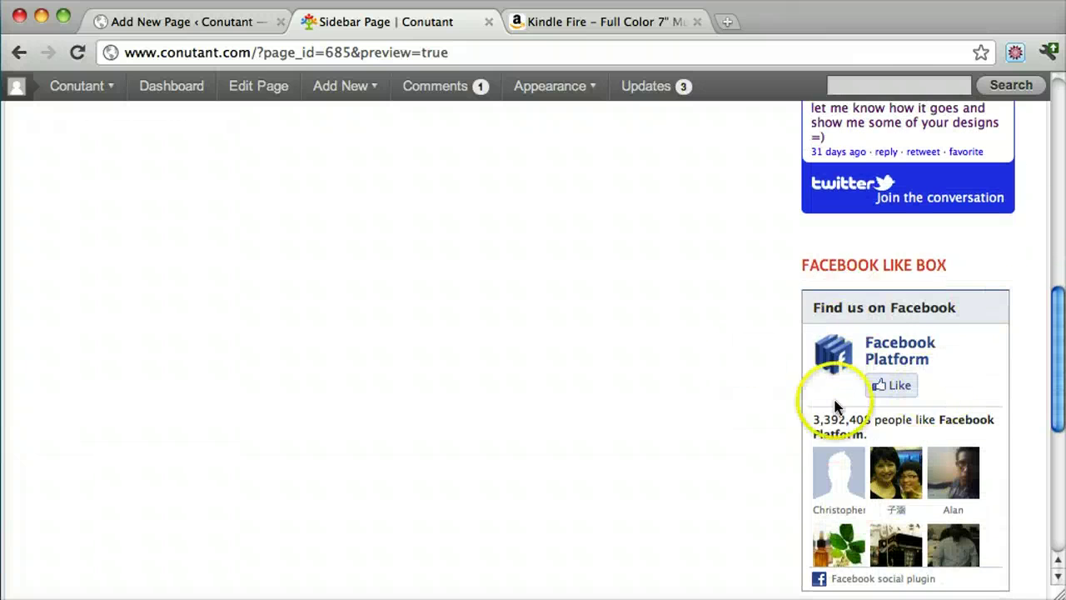
scroll(841, 392, down, 5)
scroll(852, 367, up, 1)
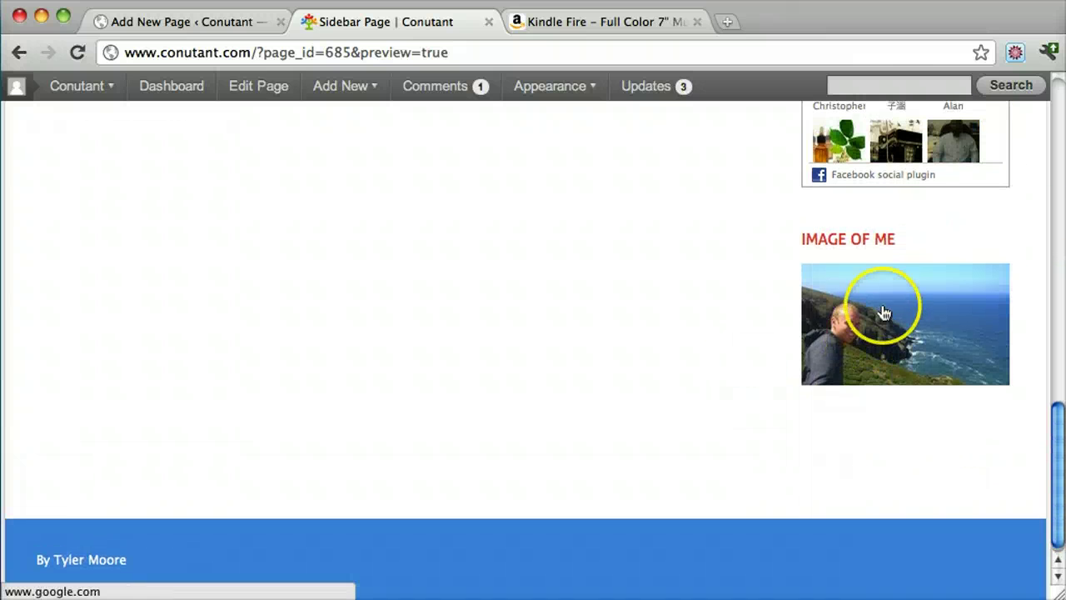
scroll(641, 322, up, 15)
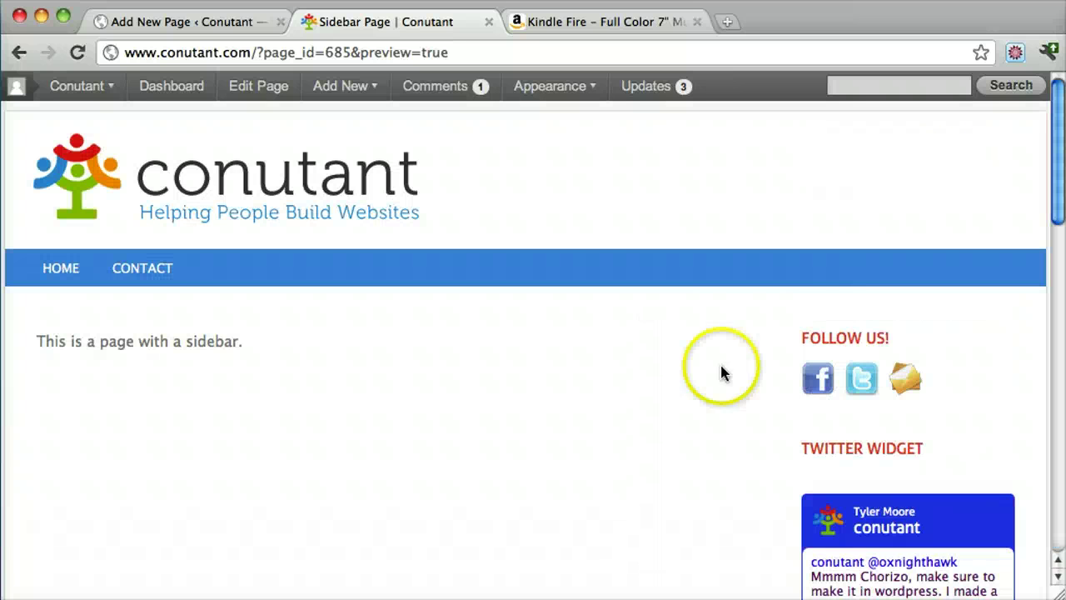
Publish the Sidebar Page from its editor
click(225, 25)
scroll(392, 333, down, 2)
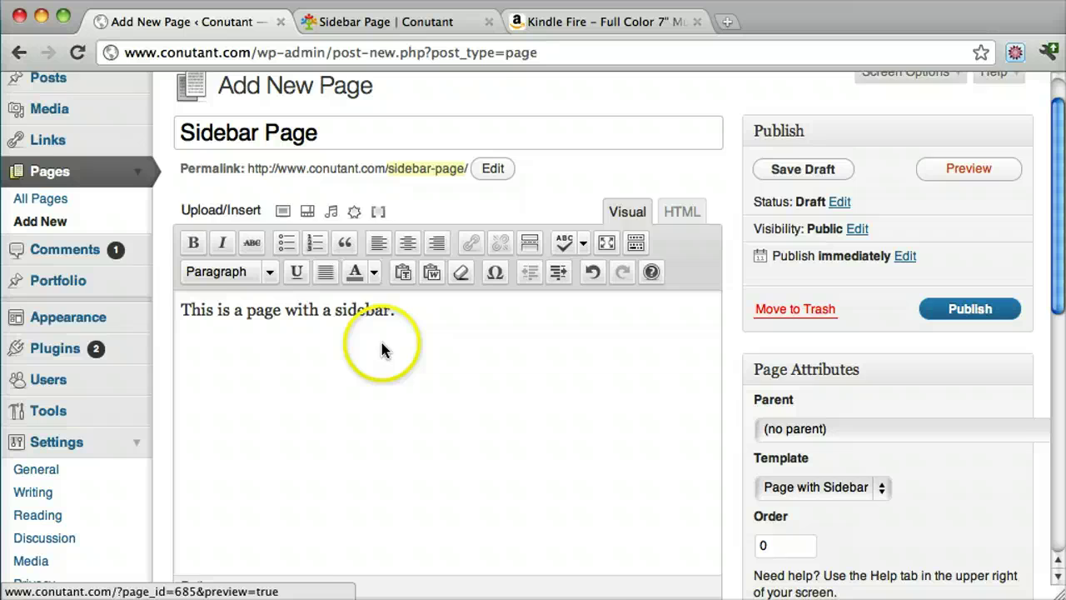
scroll(375, 345, down, 1)
scroll(399, 325, up, 3)
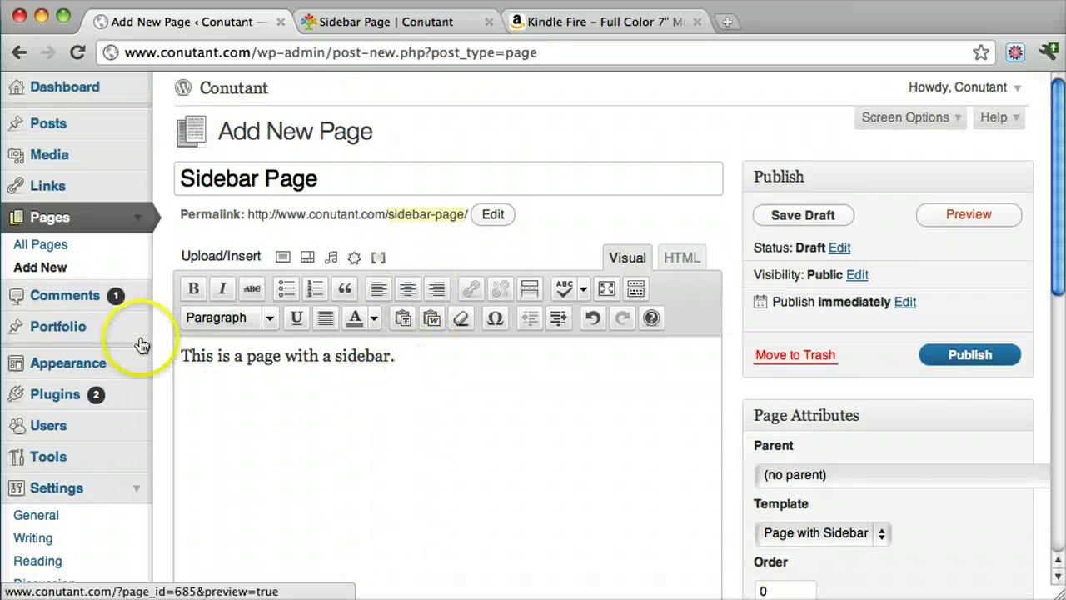
click(962, 360)
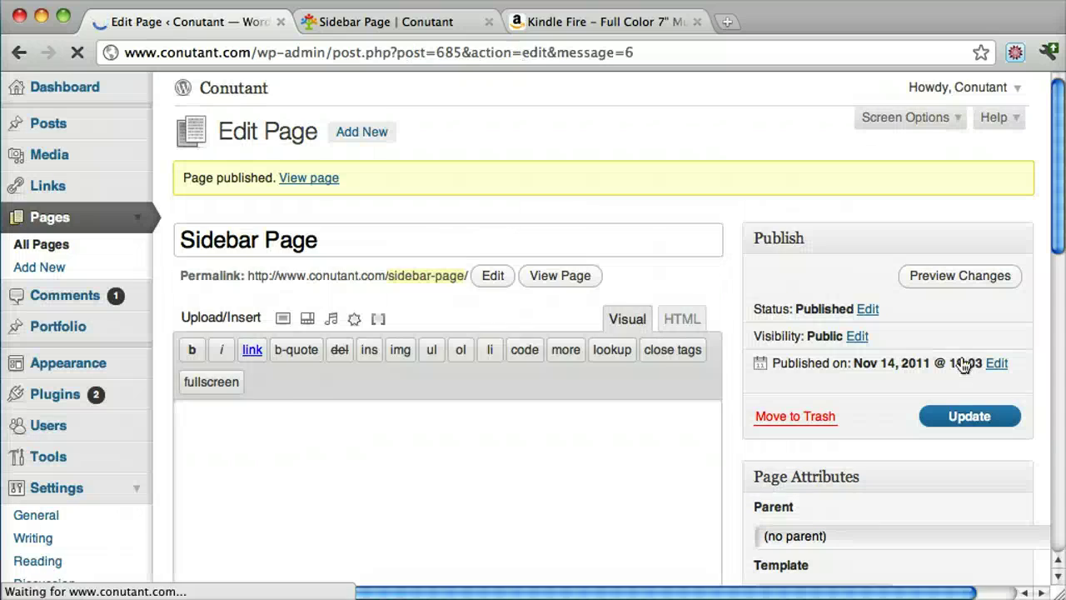
View the published Sidebar Page, close the duplicate preview tab, and return to the editor
click(578, 280)
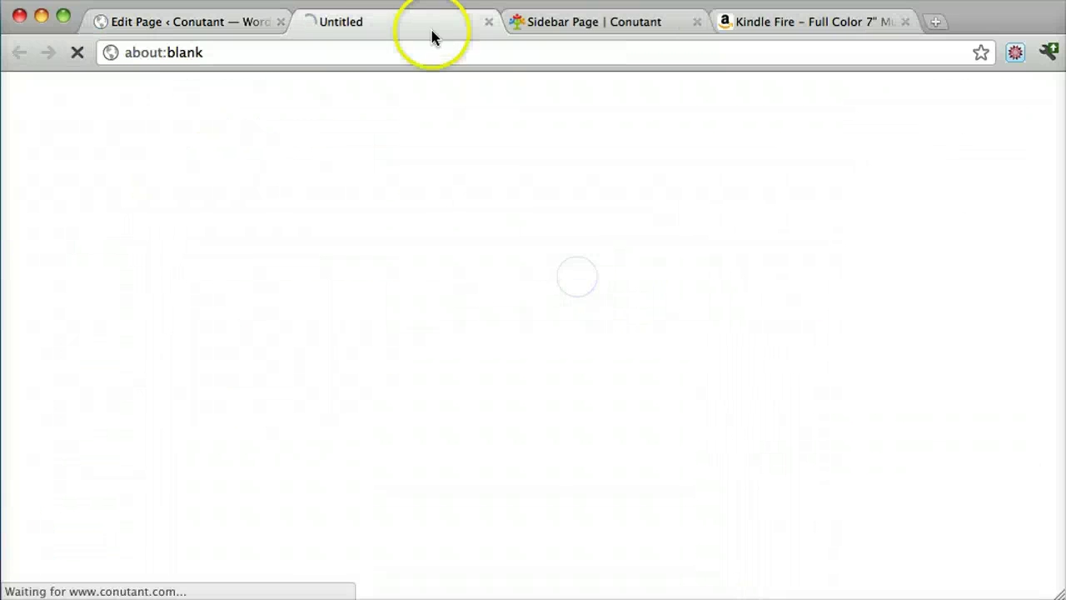
click(591, 24)
click(695, 25)
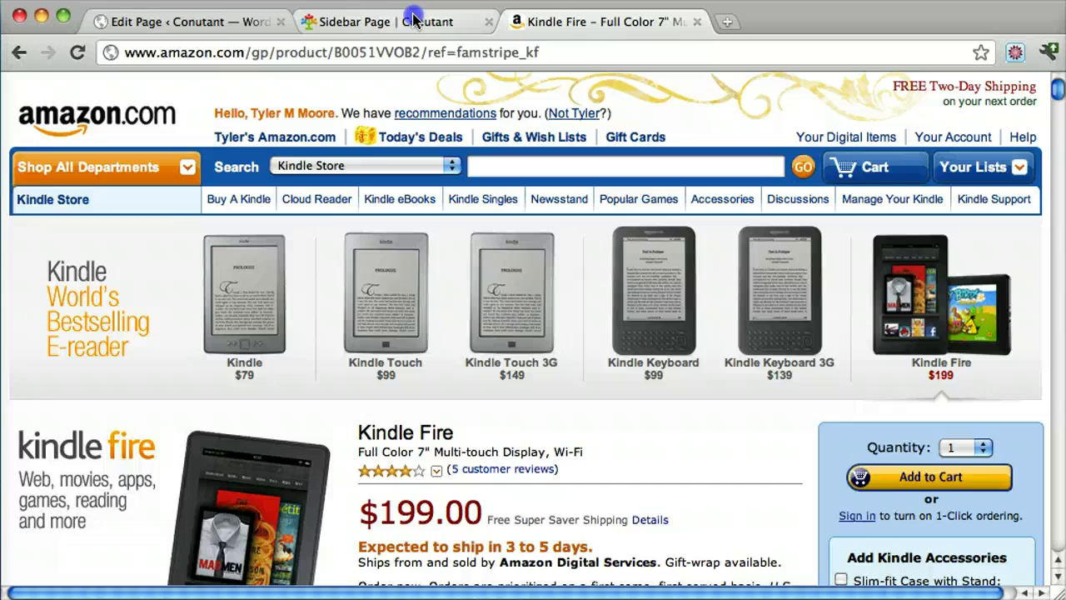
click(466, 22)
click(198, 24)
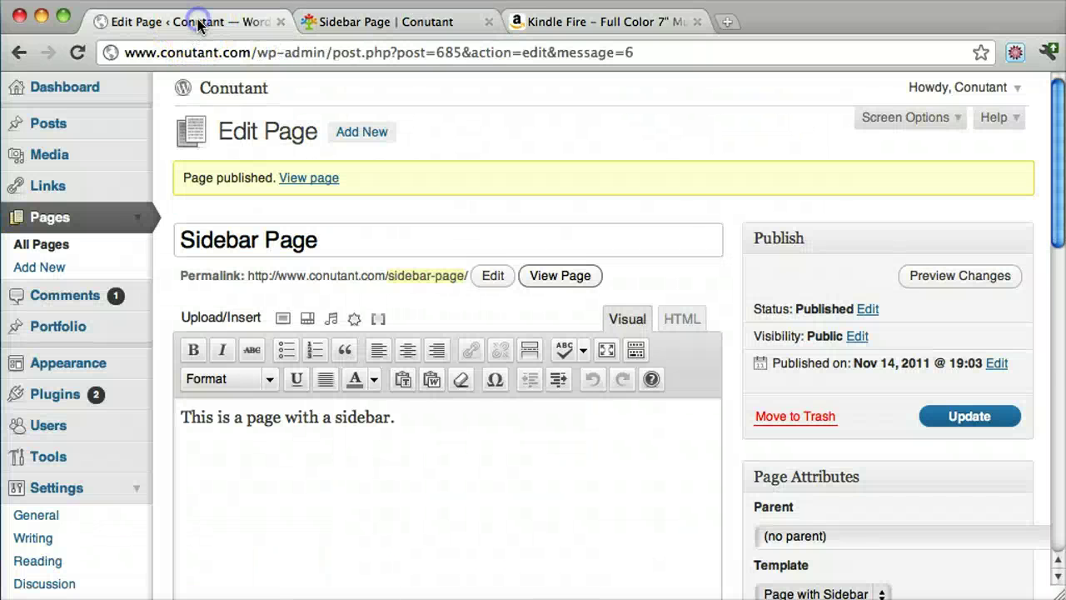
Under Appearance > Widgets, expand Page Sidebar to show its Follow Us, Twitter, Facebook and Image widgets
scroll(324, 239, down, 2)
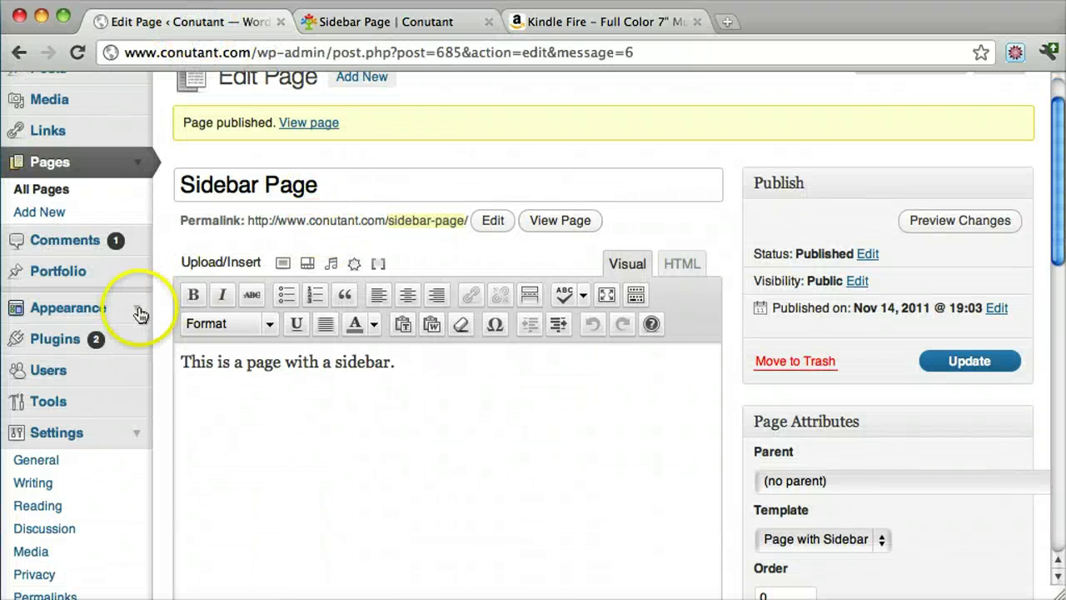
click(137, 309)
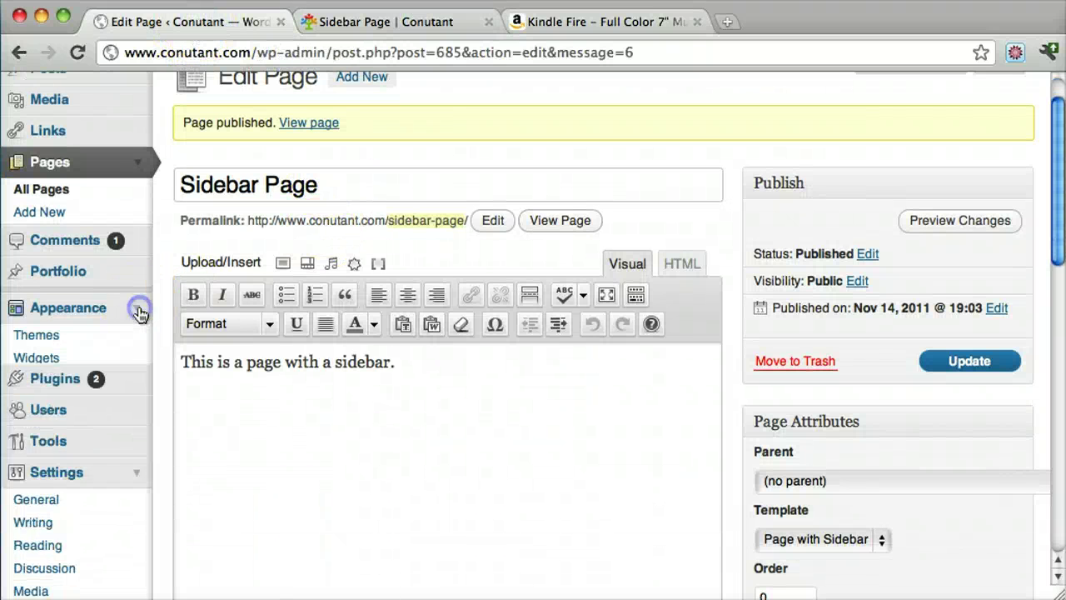
click(70, 358)
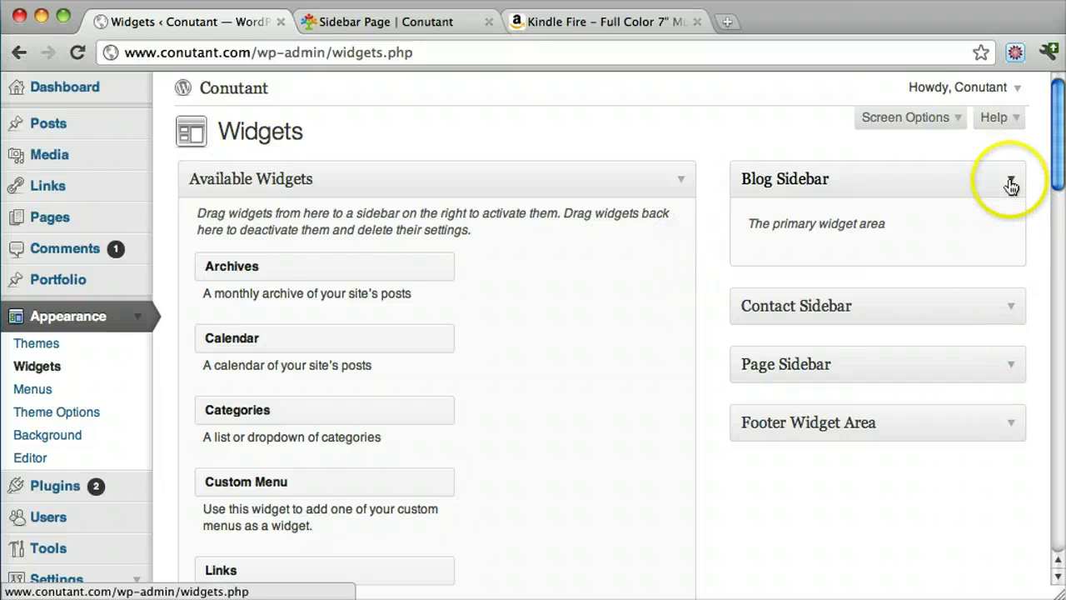
click(1010, 370)
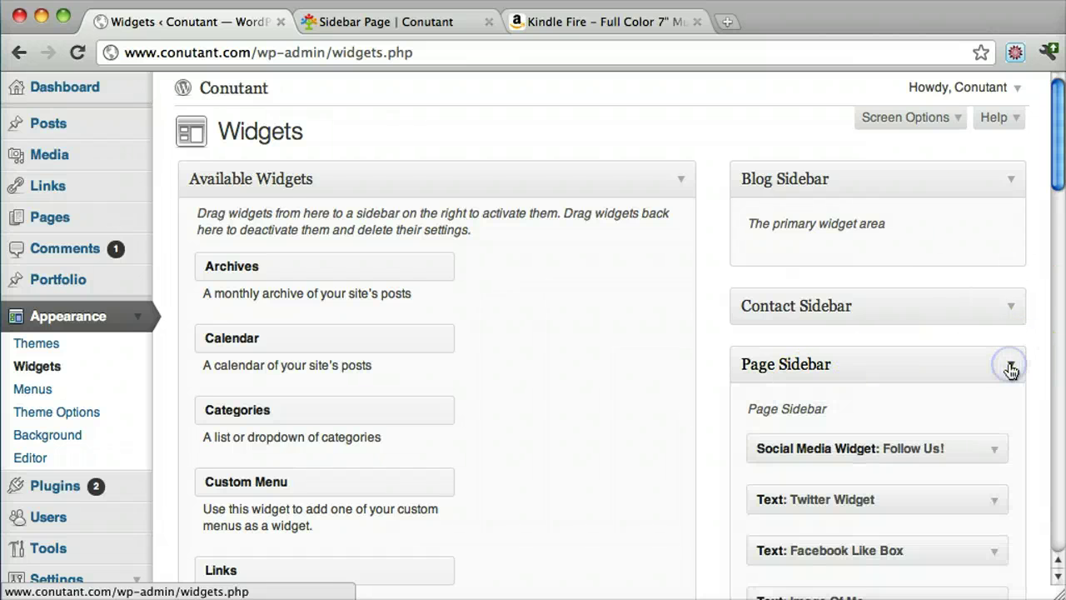
scroll(726, 274, down, 3)
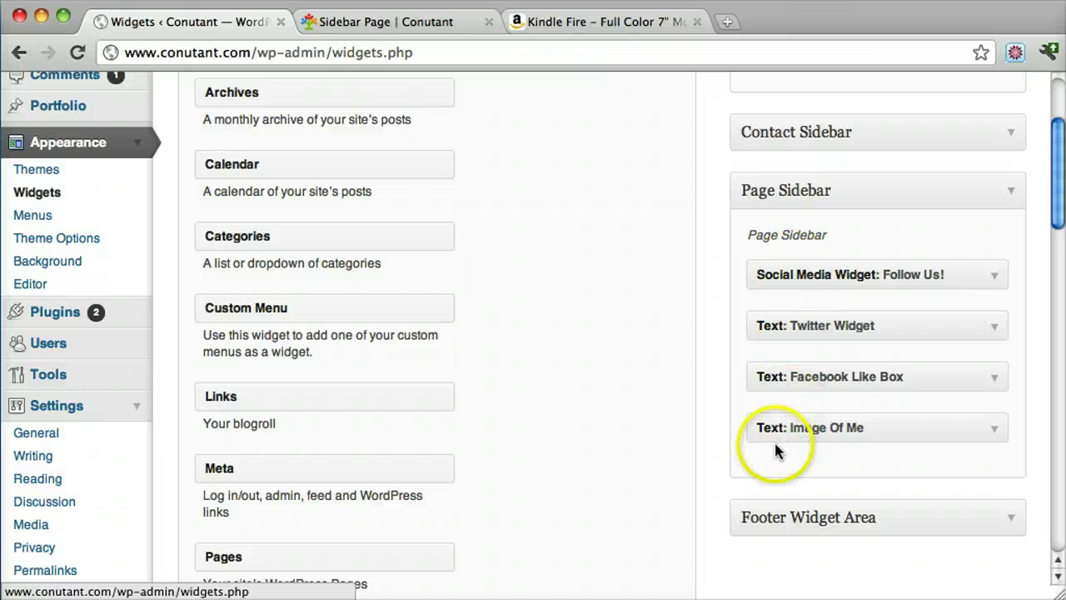
scroll(624, 301, down, 1)
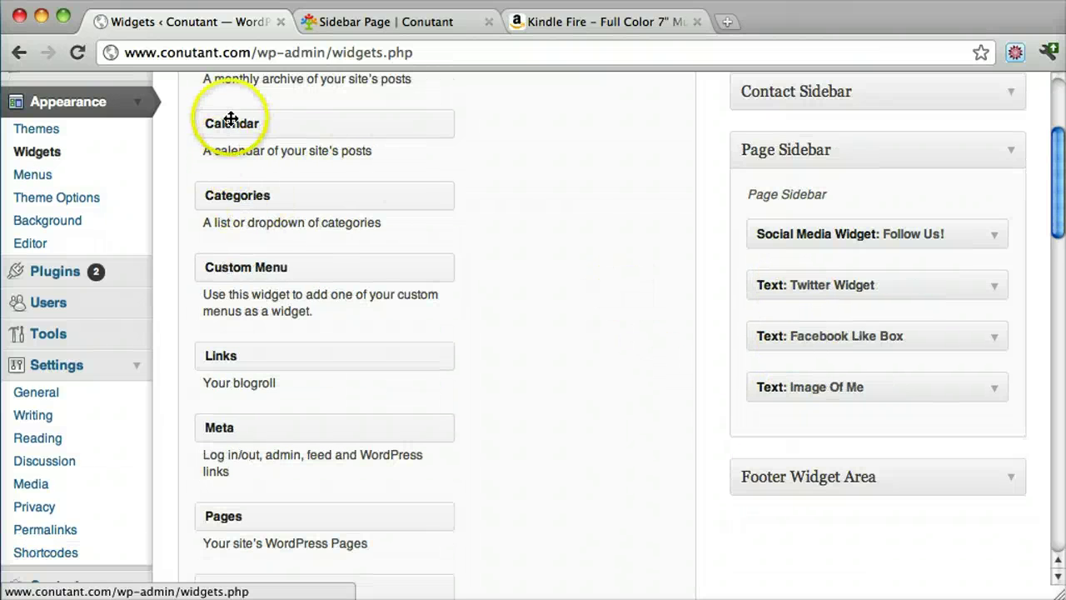
Drag a Calendar widget into Page Sidebar, title it 'My Caldendar', and save it
mouse_move(218, 123)
mouse_down()
mouse_move(658, 342)
mouse_move(803, 439)
mouse_up()
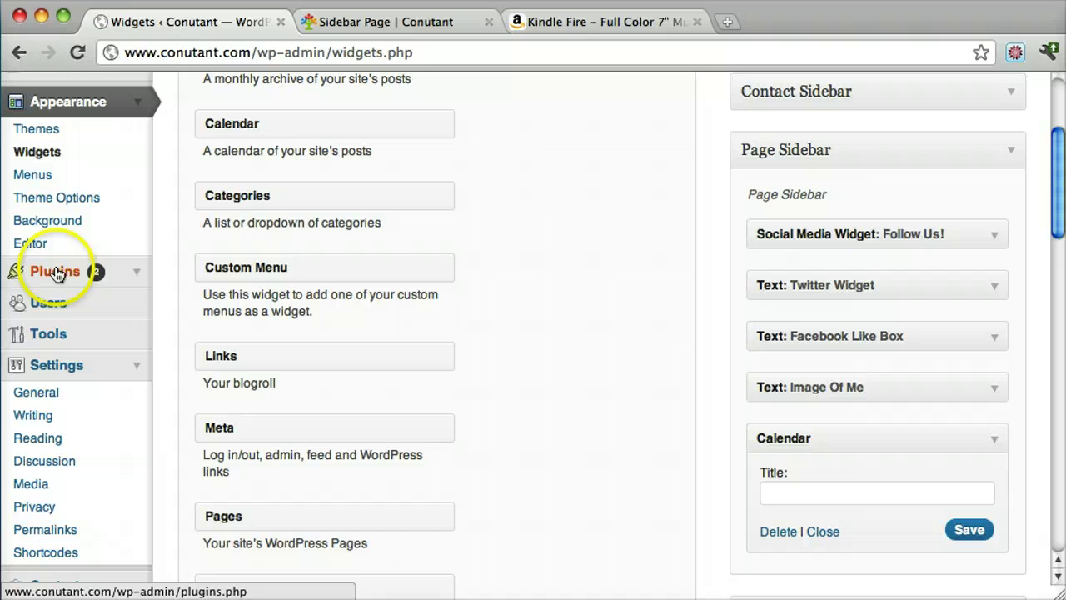
click(822, 499)
text(My Caldendar)
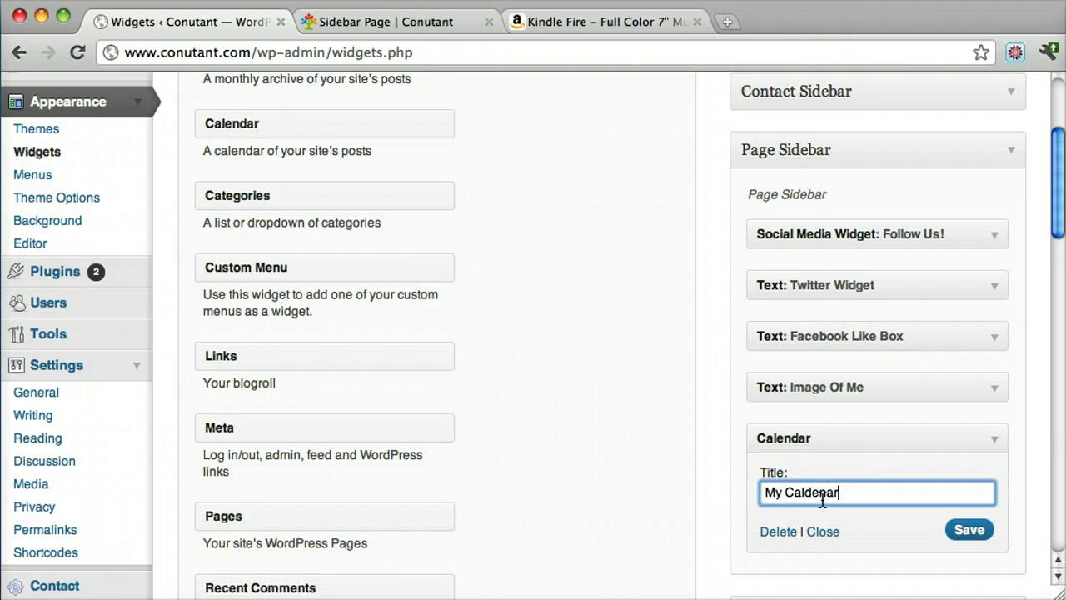
click(967, 530)
Drag a Text widget into Page Sidebar below the calendar widget
scroll(470, 329, down, 3)
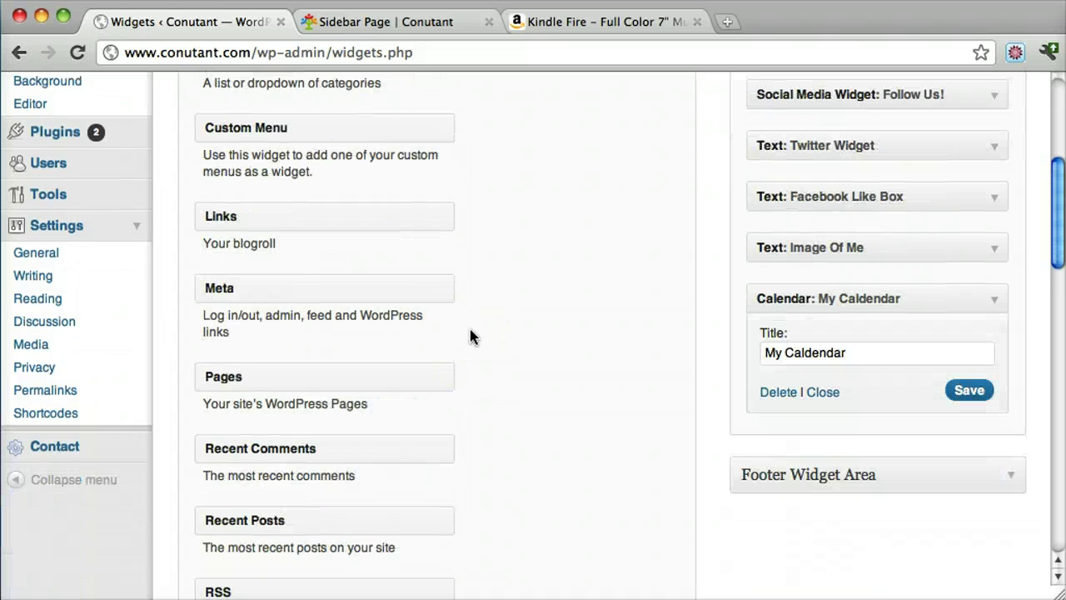
scroll(470, 330, down, 5)
scroll(469, 329, down, 2)
scroll(470, 330, down, 4)
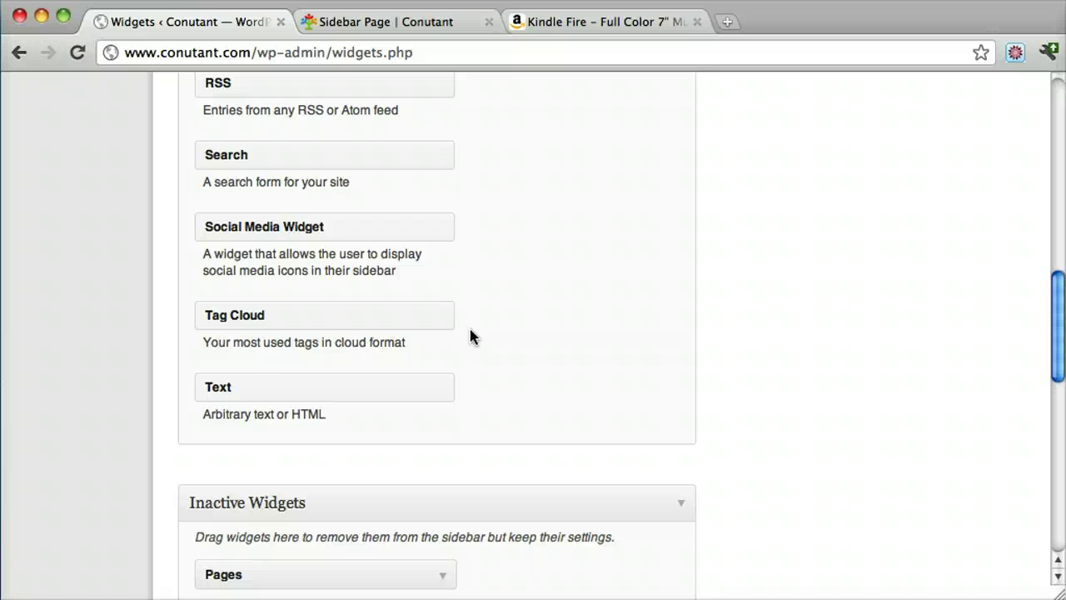
drag(237, 385, 238, 390)
drag(328, 237, 580, 169)
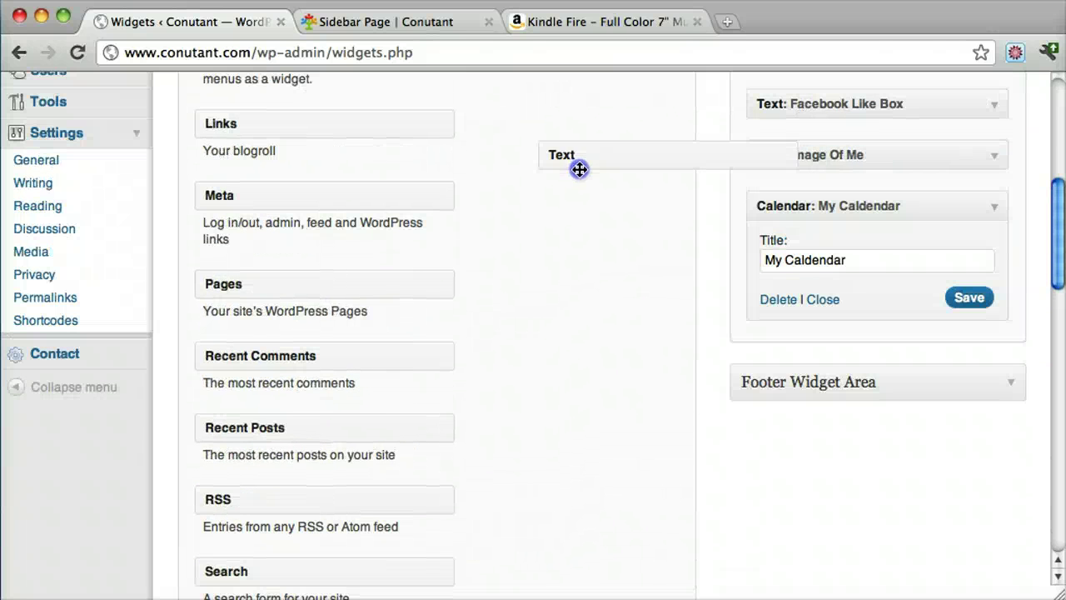
drag(579, 169, 785, 357)
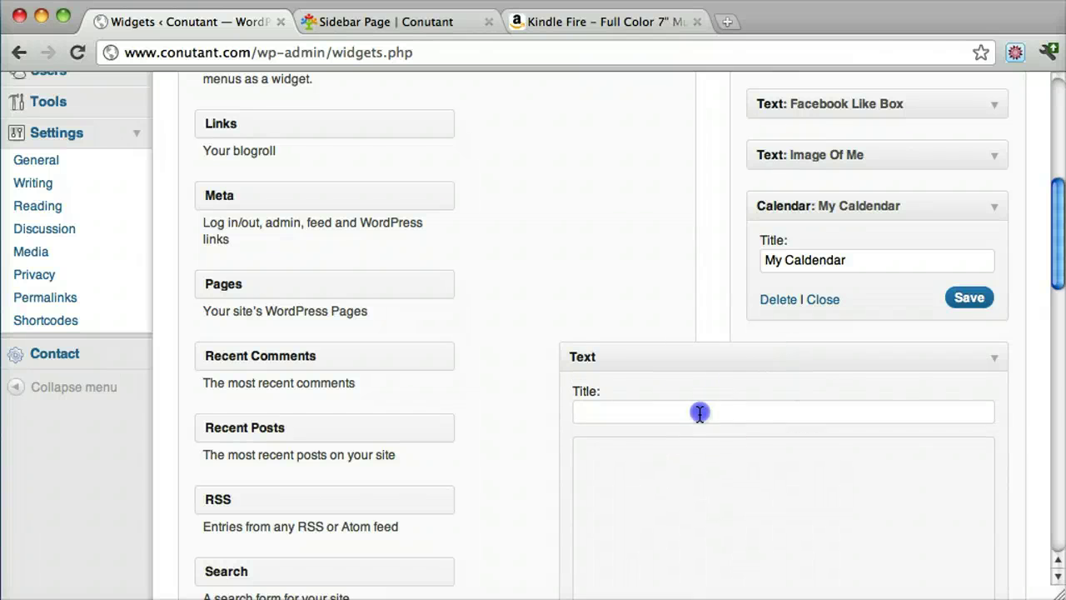
Give the Text widget title 'Html Or Text' and content '=)', then save it
click(699, 412)
text(Html Or Text)
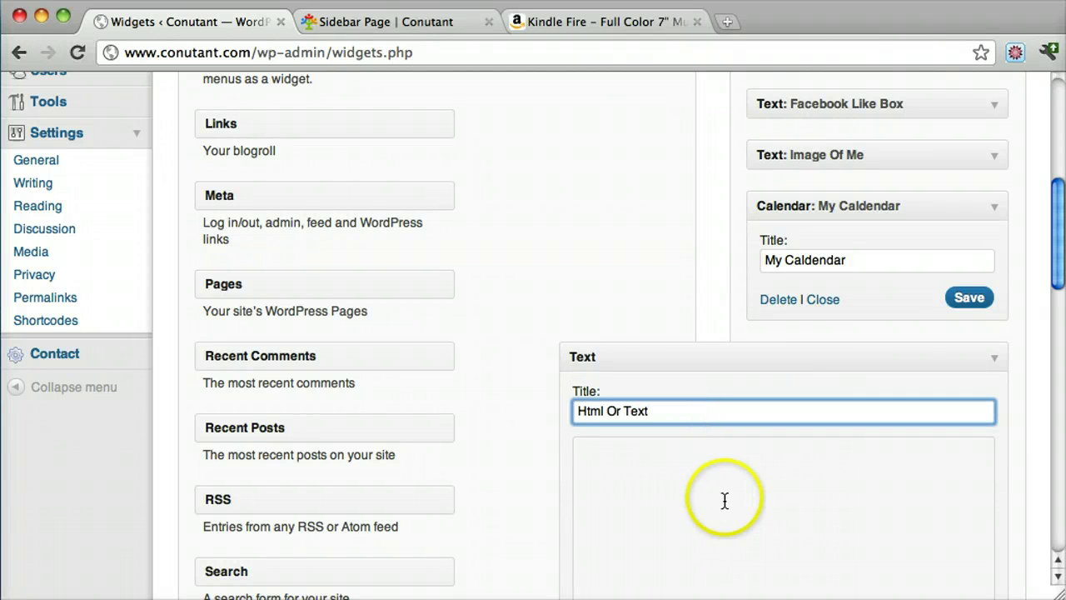
click(724, 499)
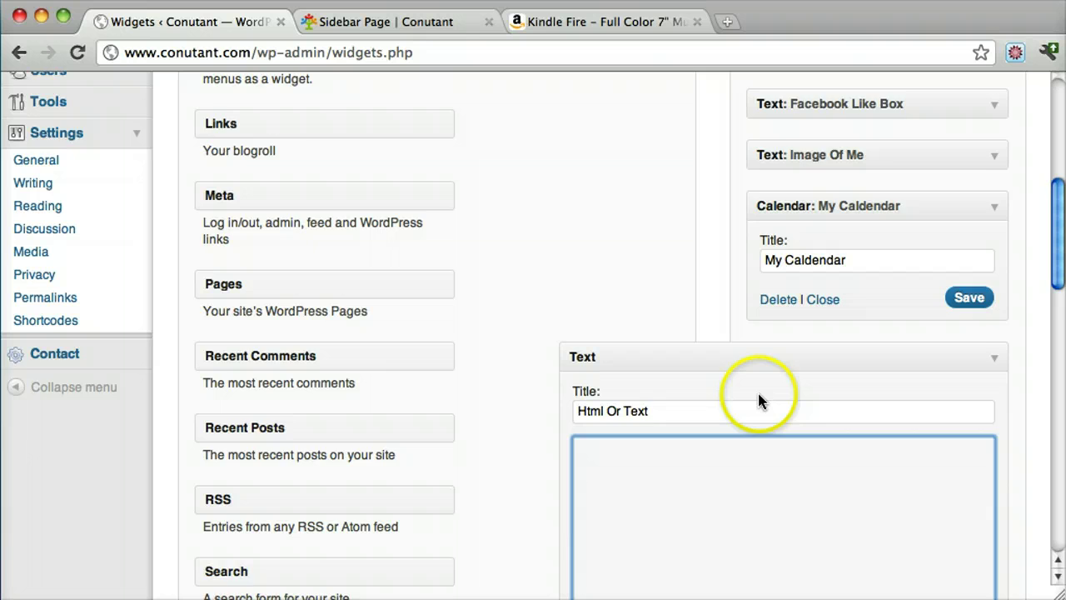
scroll(759, 399, down, 3)
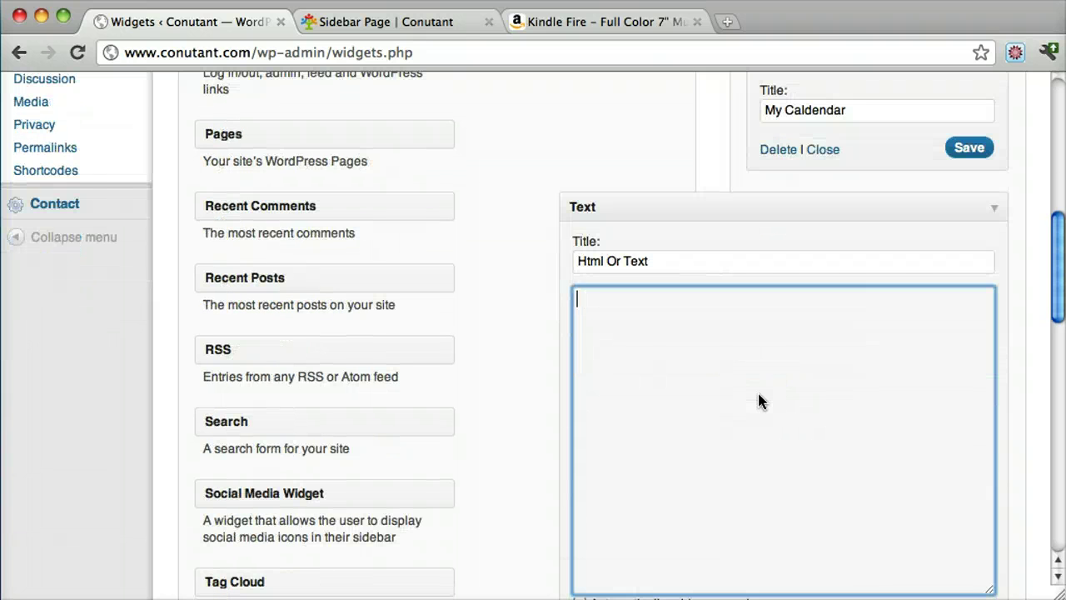
text(=))
scroll(979, 474, down, 3)
click(967, 488)
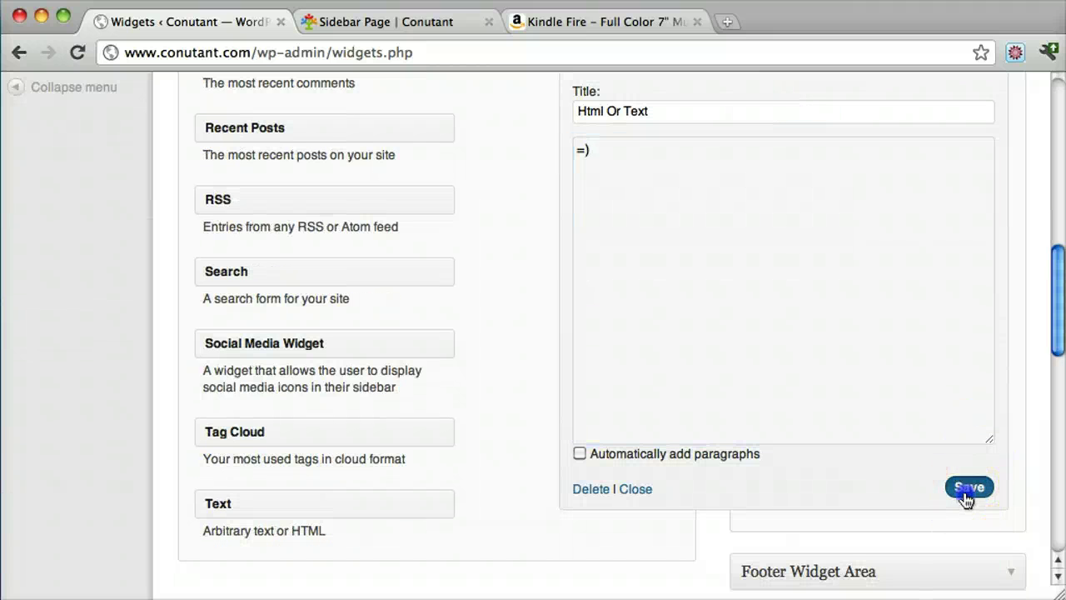
click(370, 31)
Reload the live Sidebar Page and scroll to check the My Caldendar and '=)' Html Or Text widgets
click(277, 52)
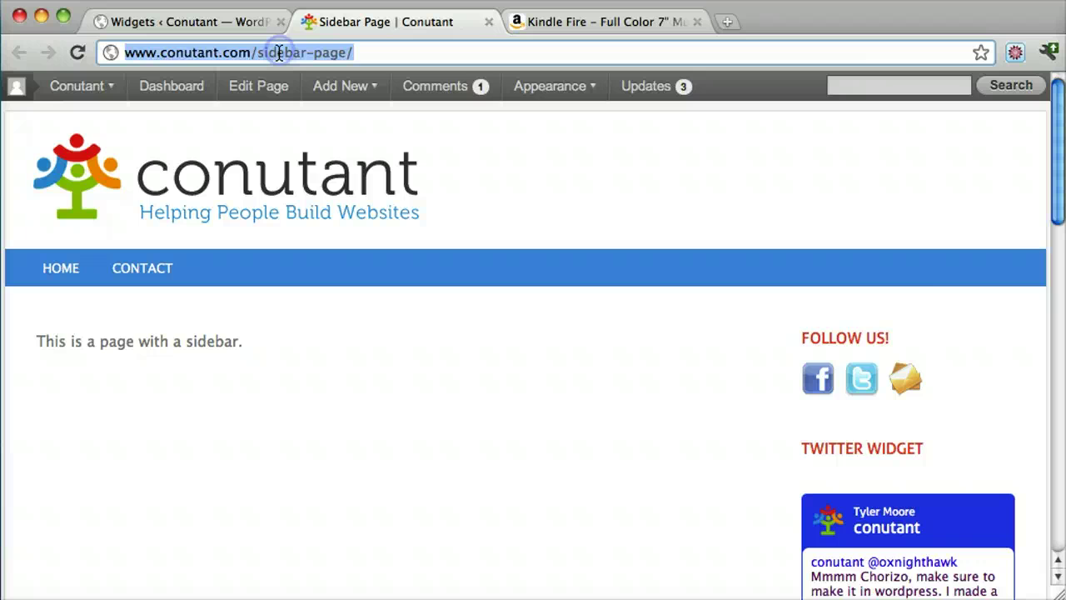
key(Return)
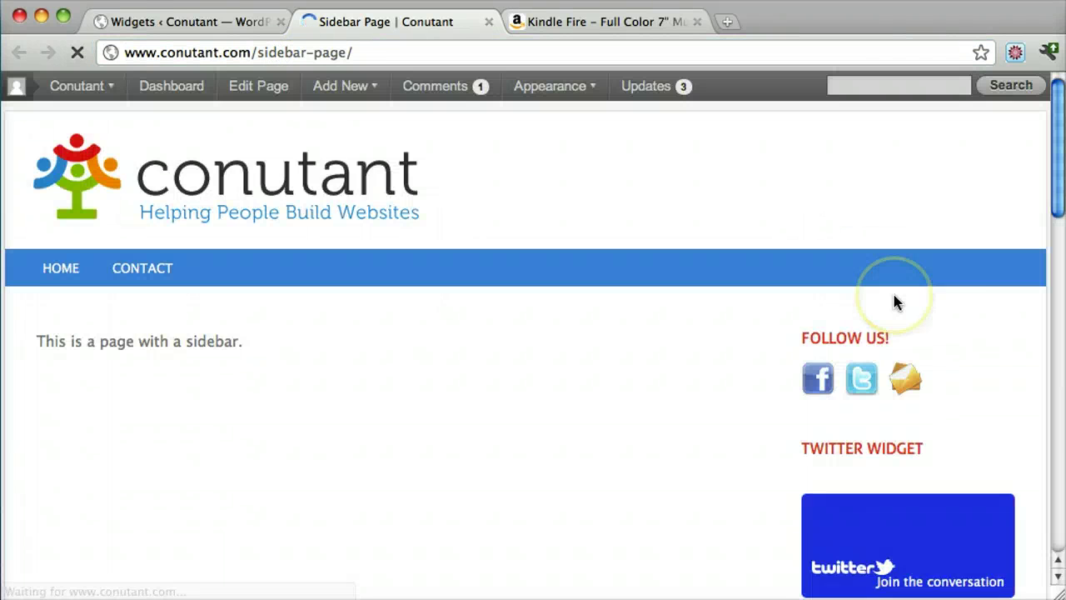
scroll(895, 298, down, 5)
scroll(894, 300, down, 10)
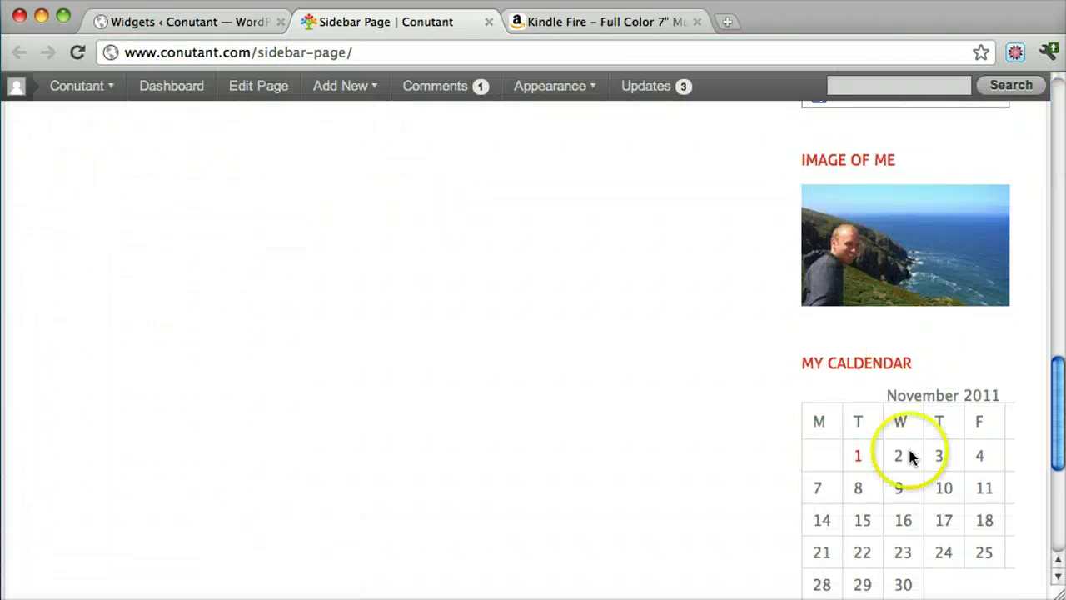
scroll(954, 348, down, 3)
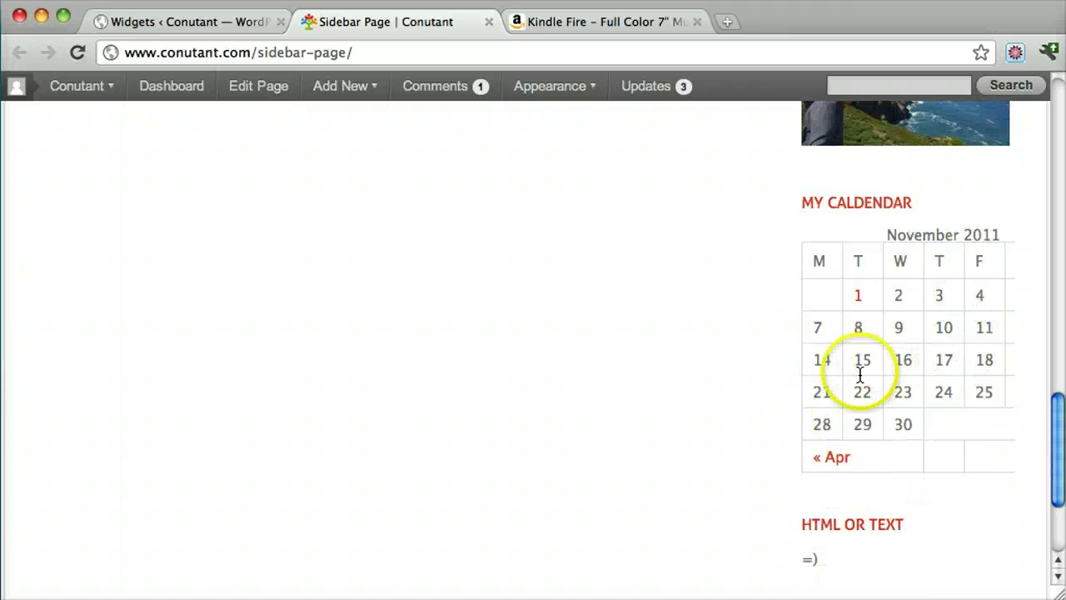
scroll(945, 333, down, 3)
drag(806, 366, 854, 366)
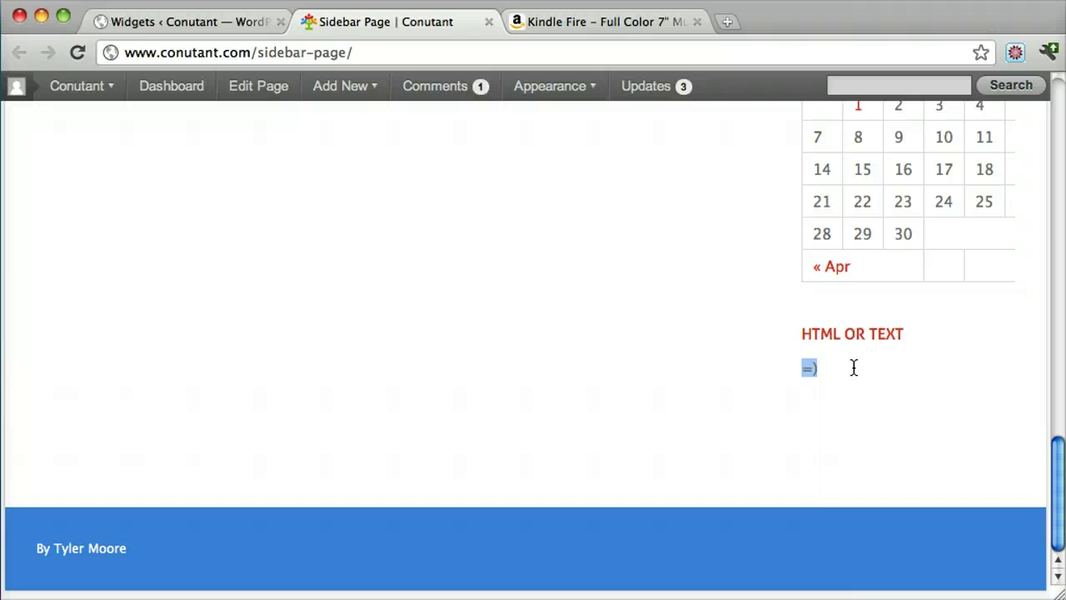
scroll(853, 367, up, 5)
scroll(854, 366, up, 4)
scroll(854, 366, up, 1)
scroll(854, 367, up, 4)
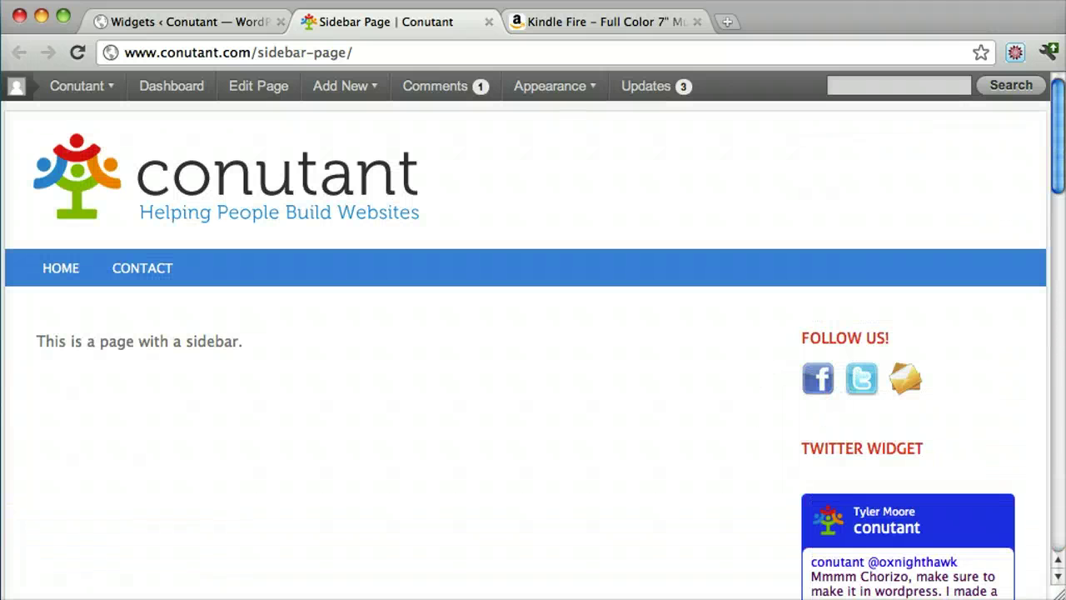